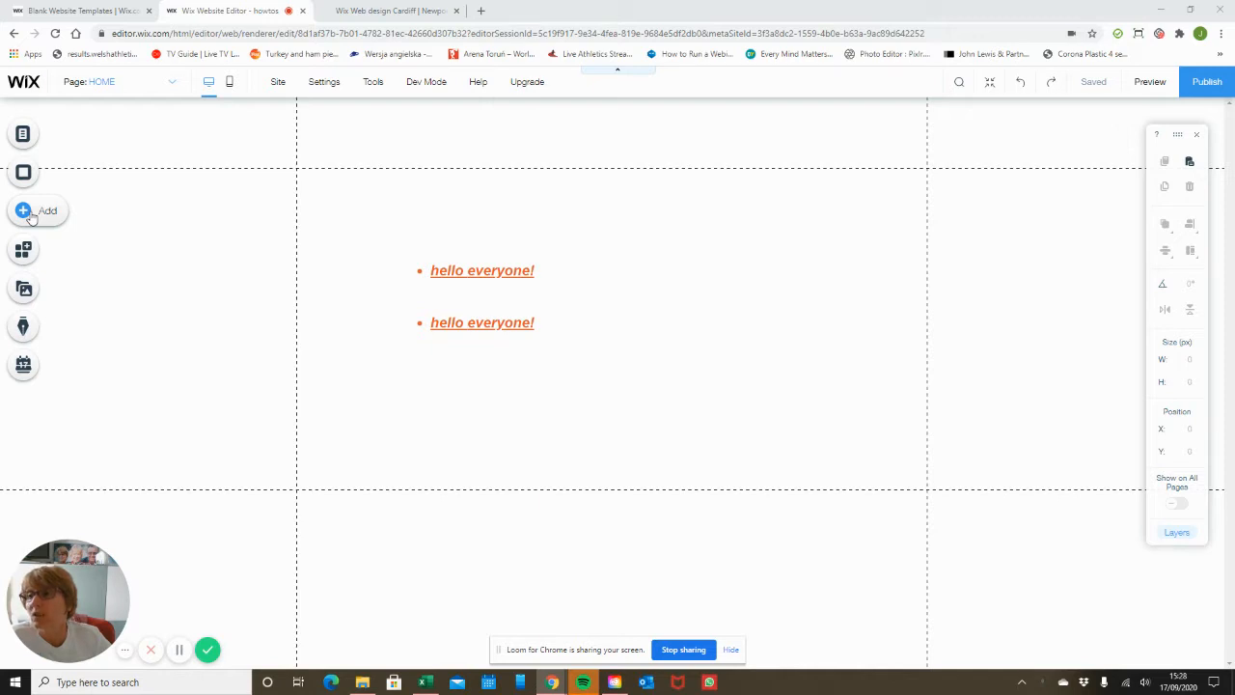
Step: Add the site-files photo of runners sprinting on a blue track to the page as an image
click(23, 210)
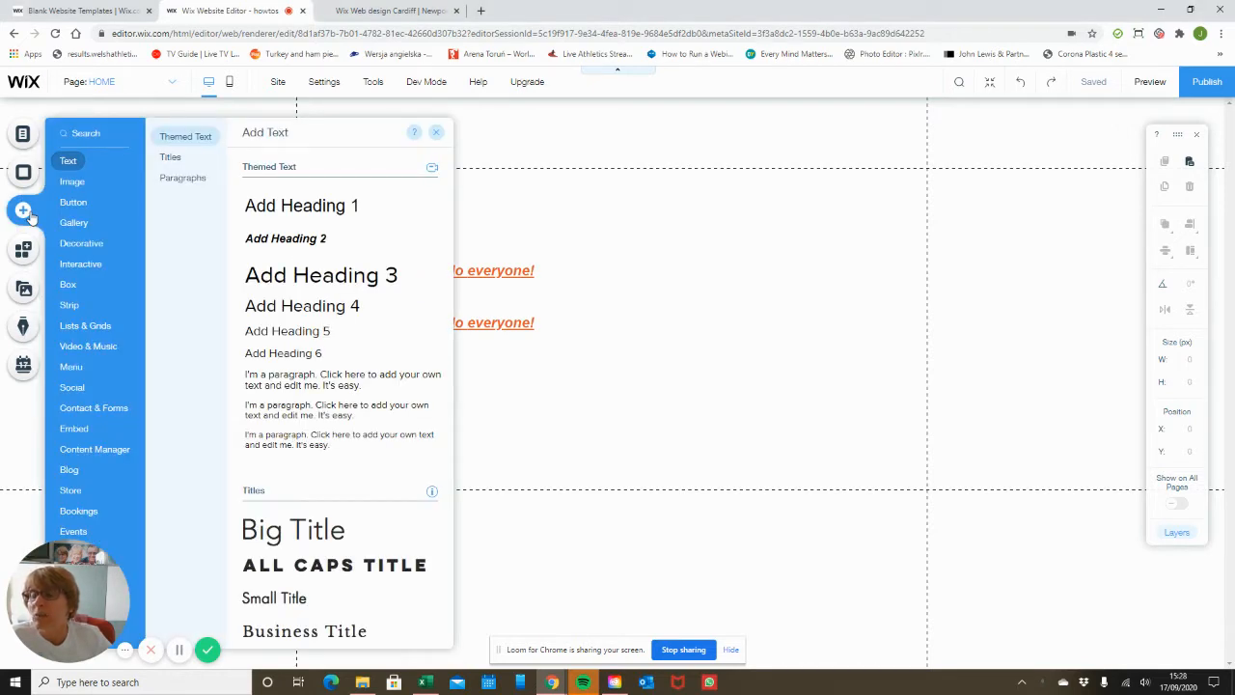
mouse_move(68, 189)
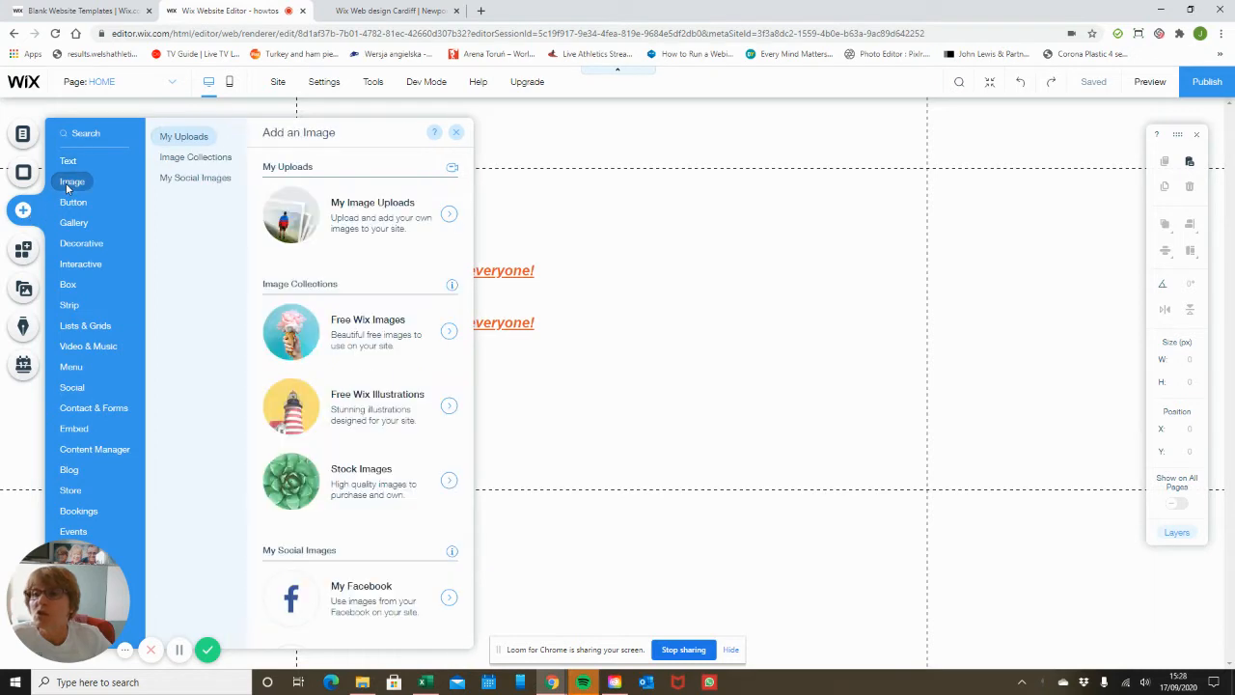
click(309, 223)
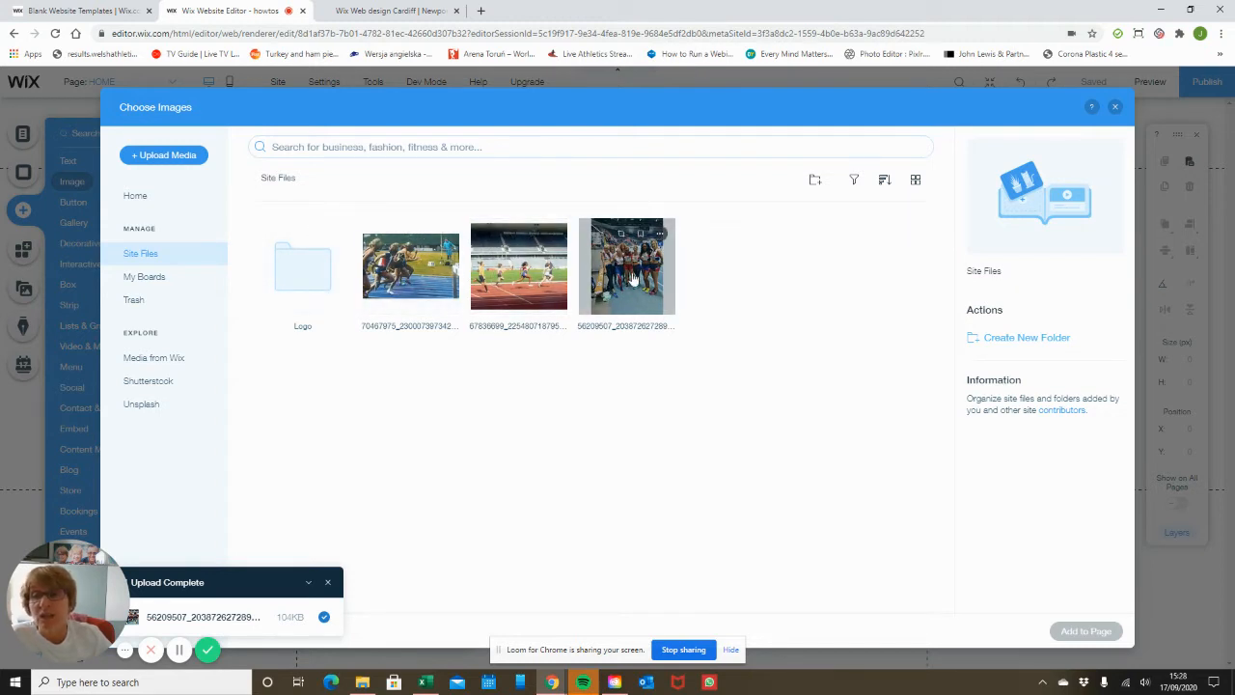
double_click(305, 274)
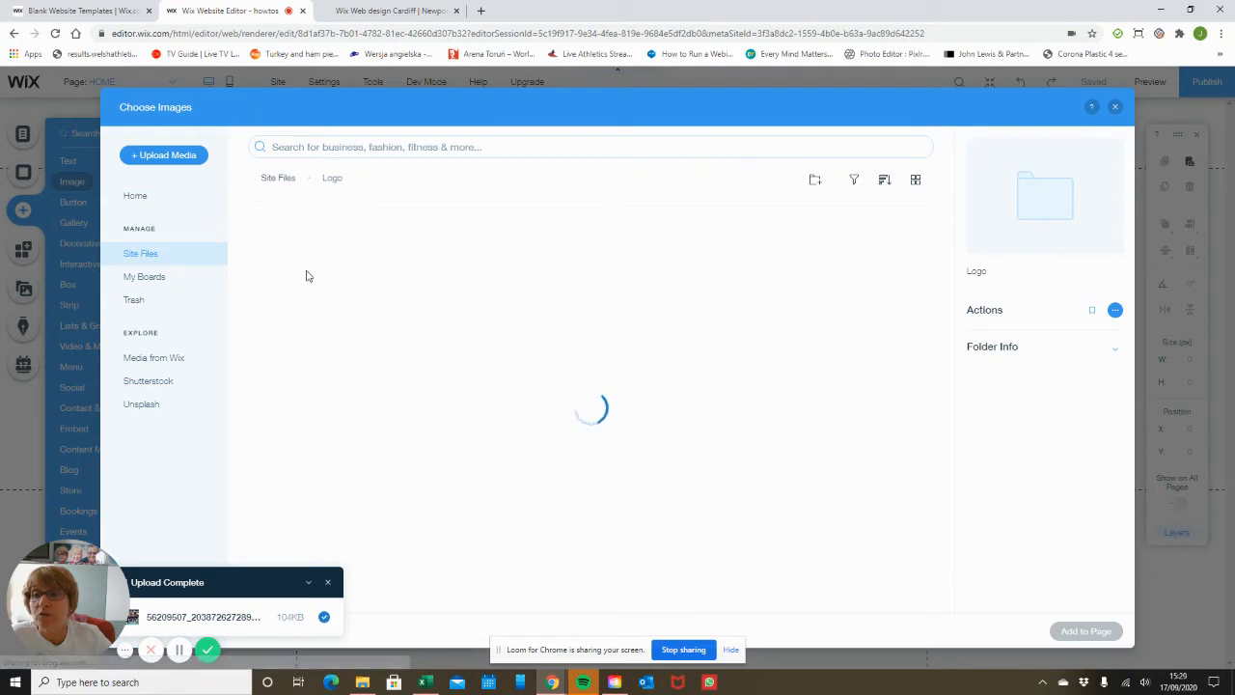
click(283, 181)
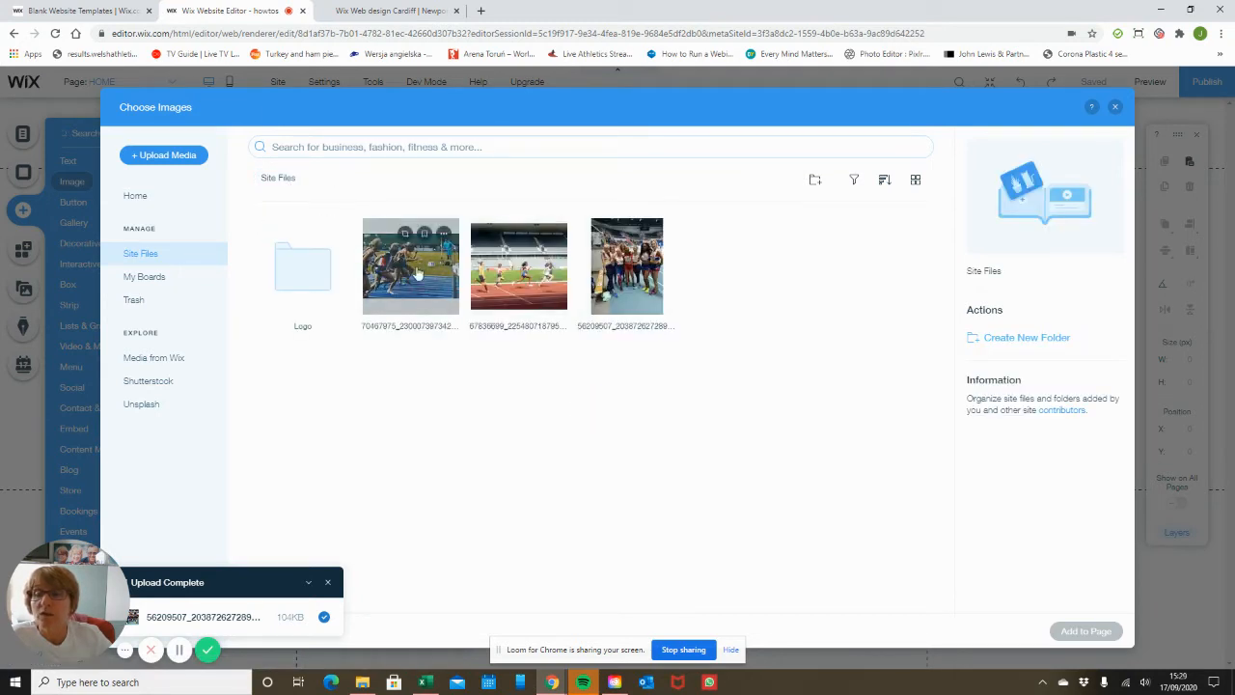
click(418, 275)
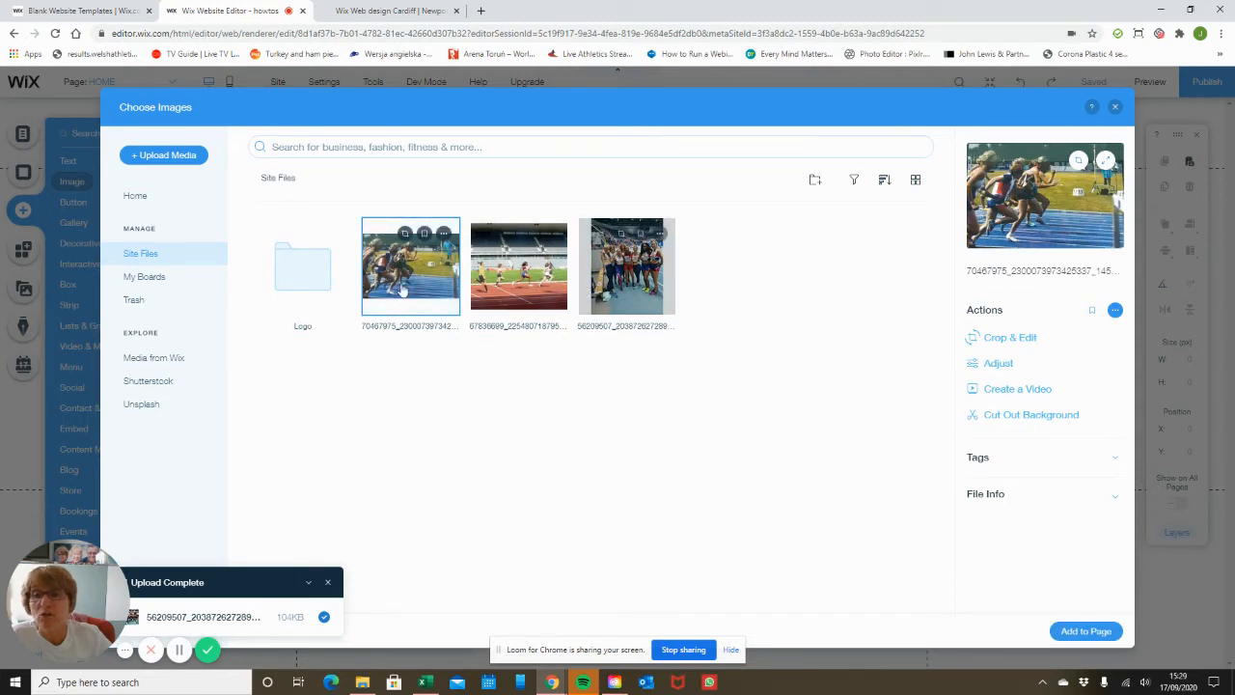
click(1093, 636)
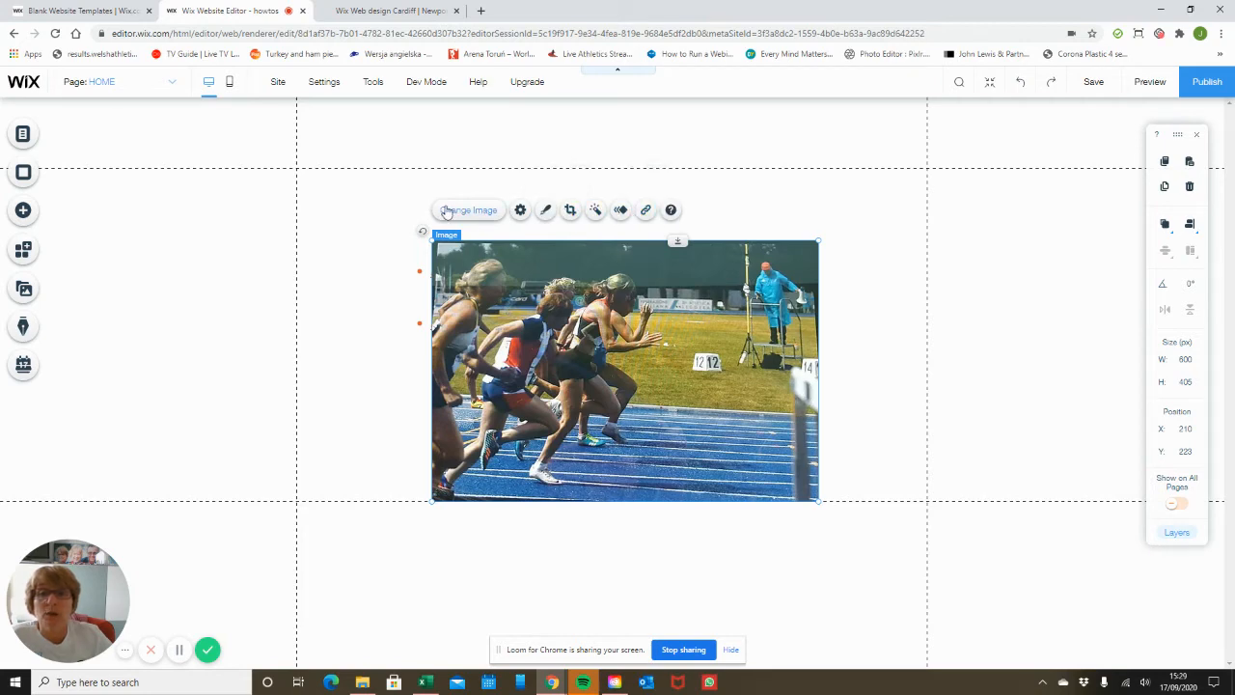
Step: Resize the image to about 455 × 303 px and place it beside the bulleted text at about X 423, Y 138
drag(645, 329, 756, 297)
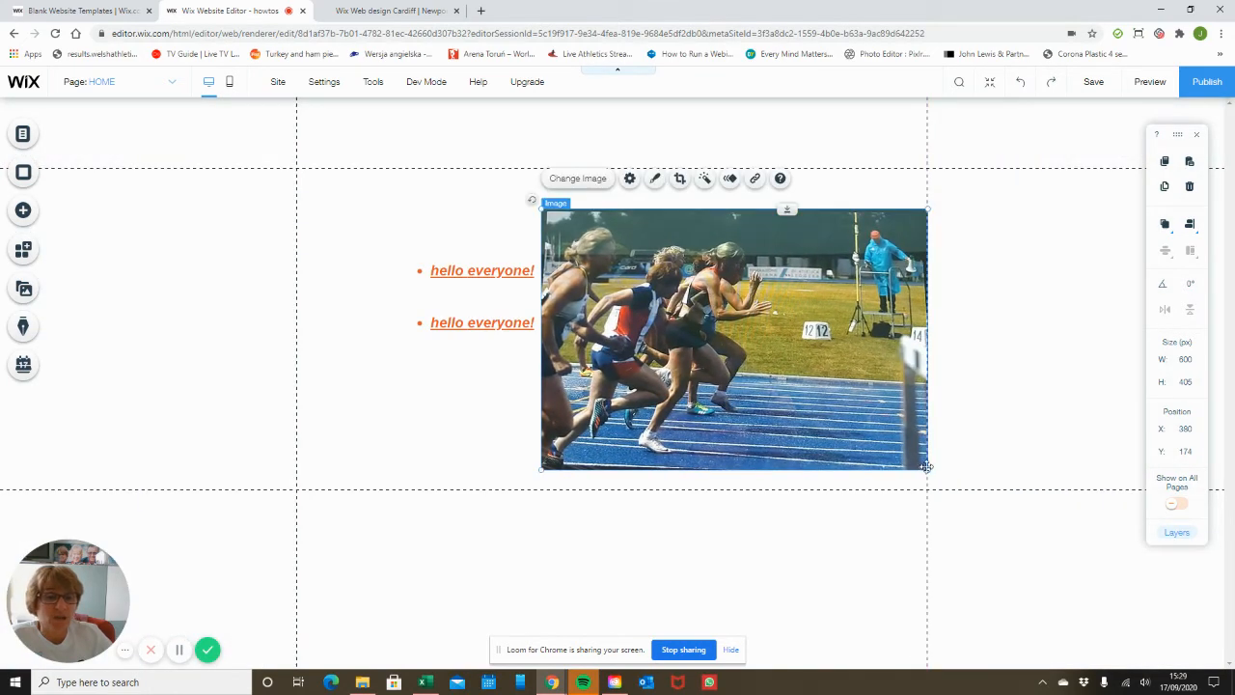
drag(927, 469, 836, 403)
drag(651, 316, 678, 294)
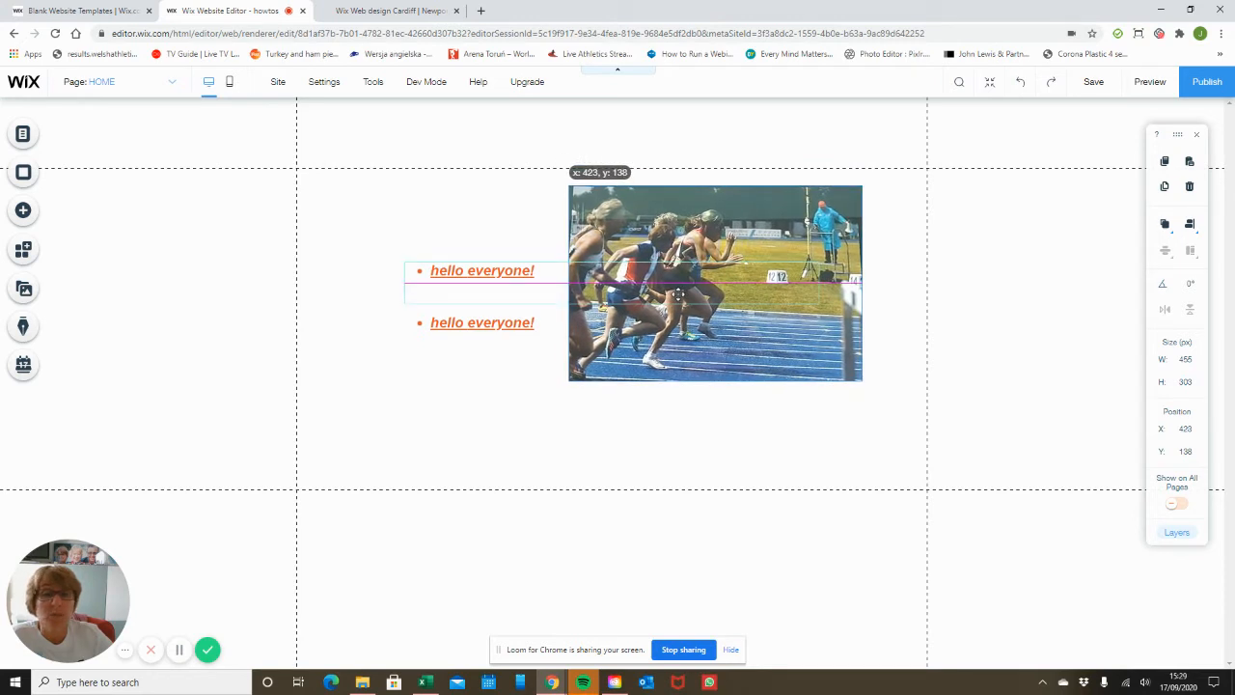
drag(678, 295, 678, 294)
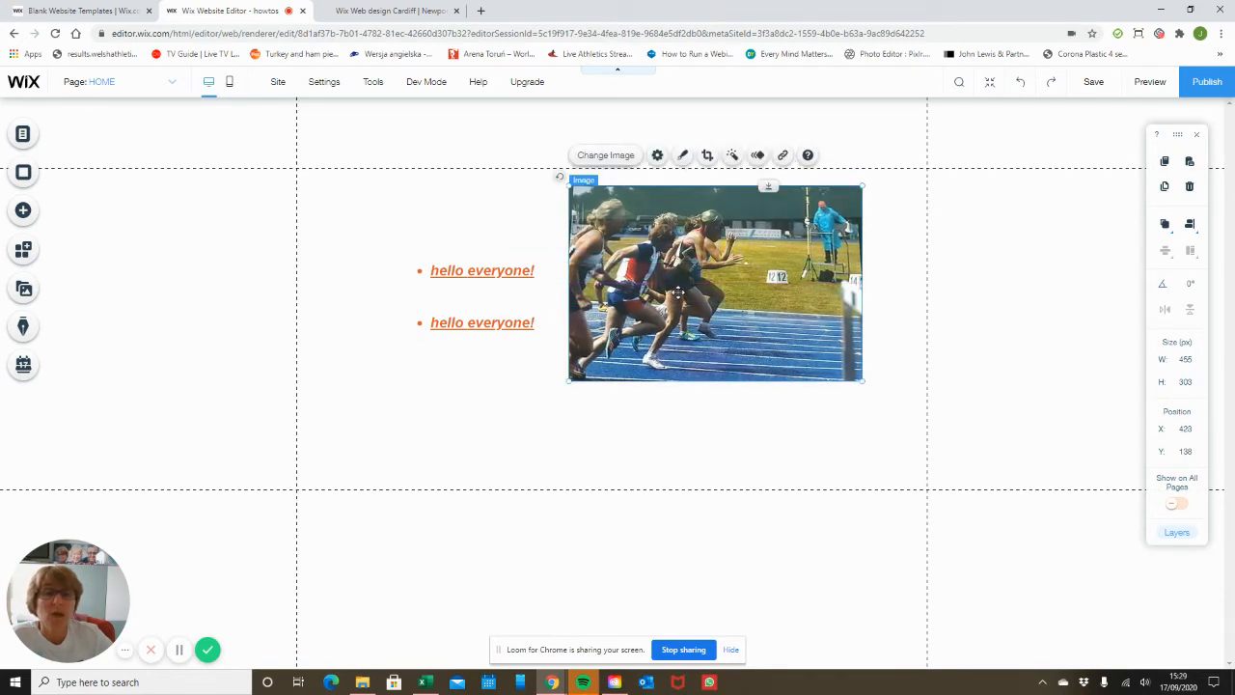
click(783, 157)
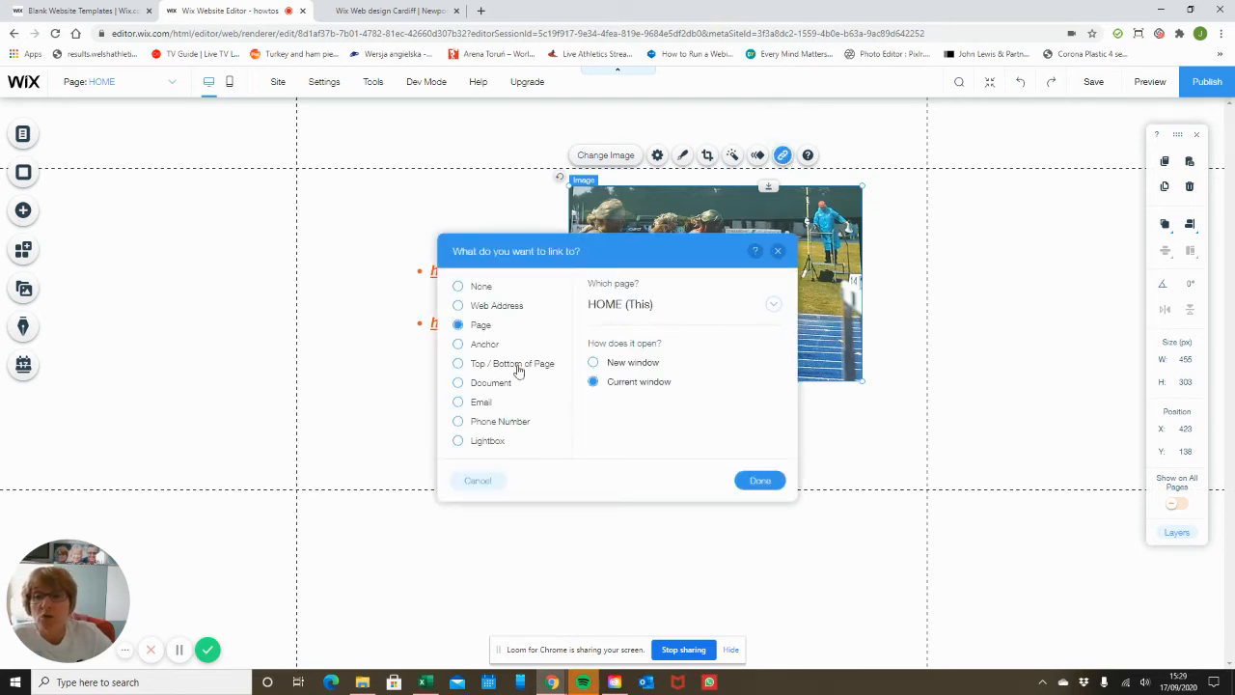
click(459, 307)
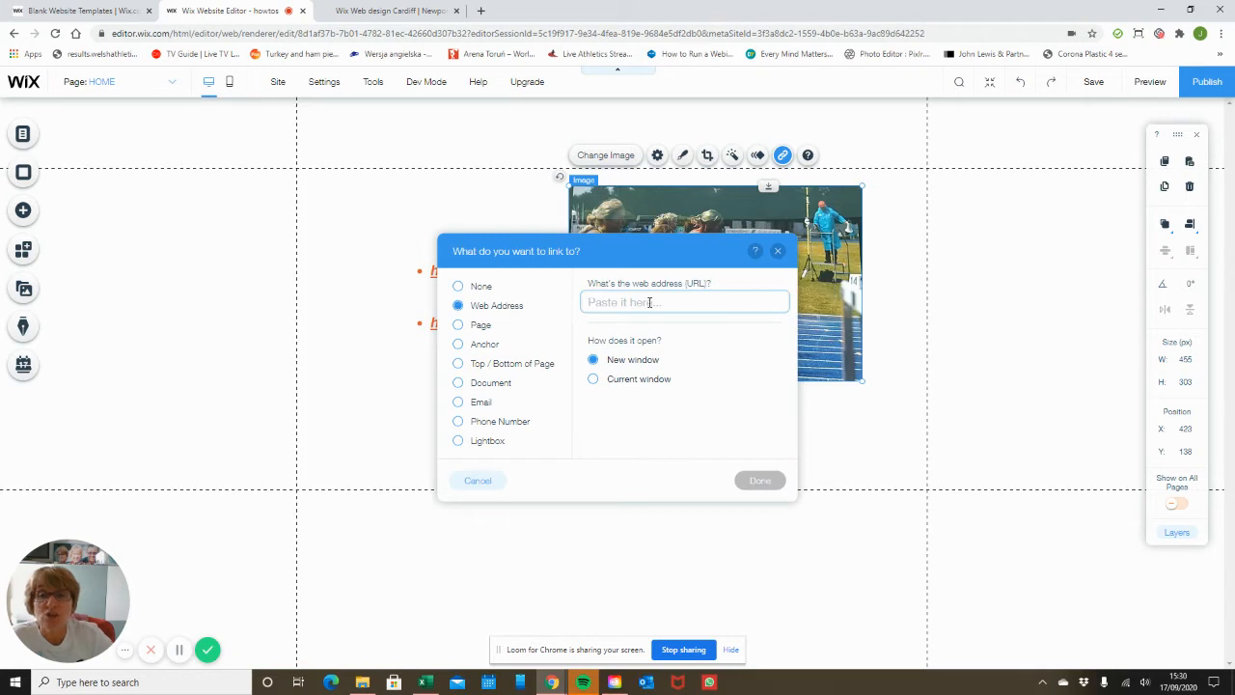
text(www)
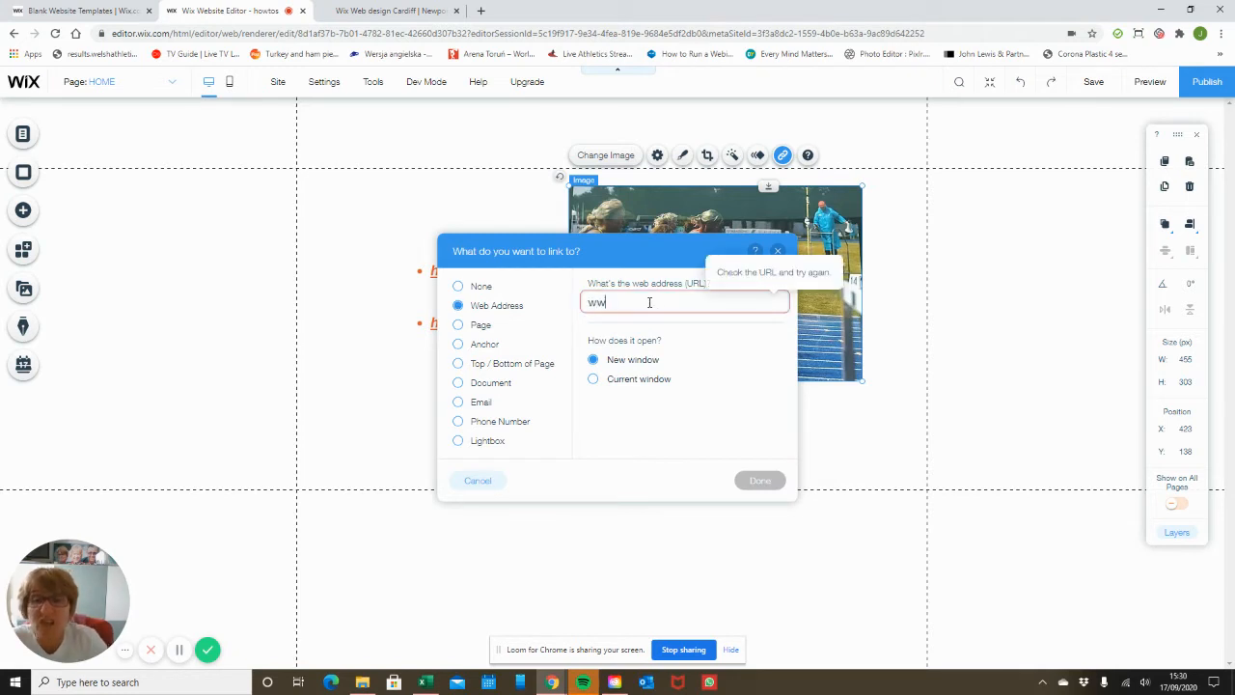
text(.ba)
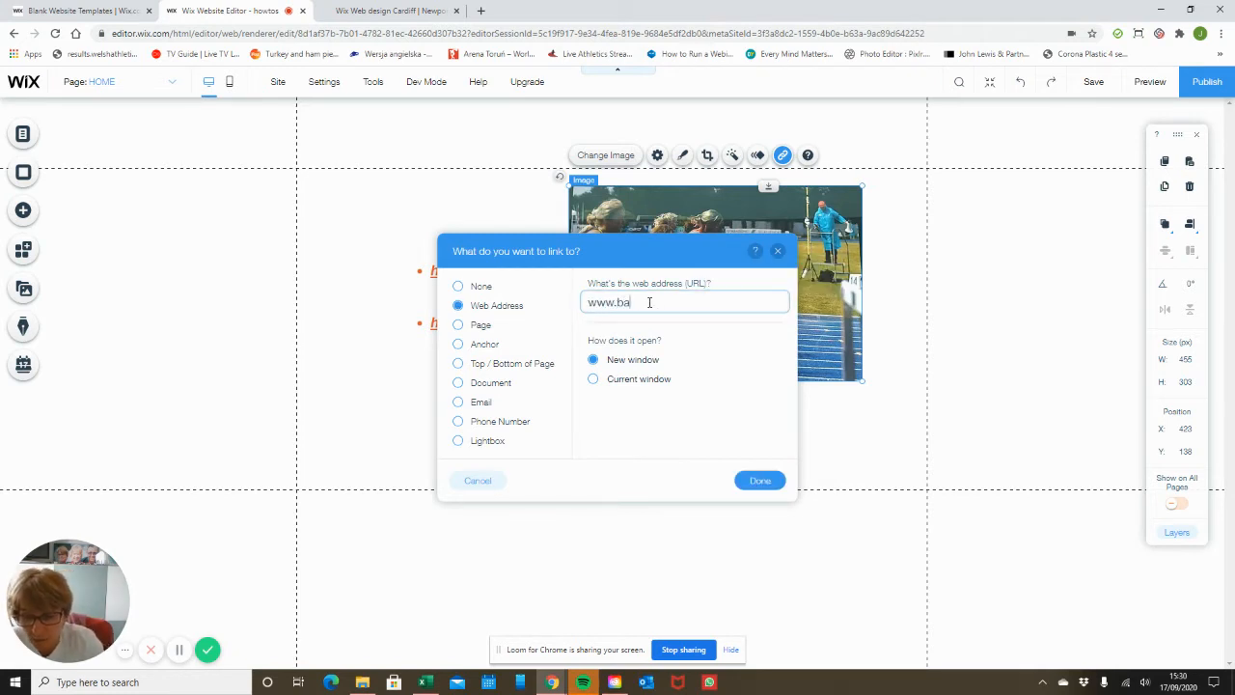
text(mbo24)
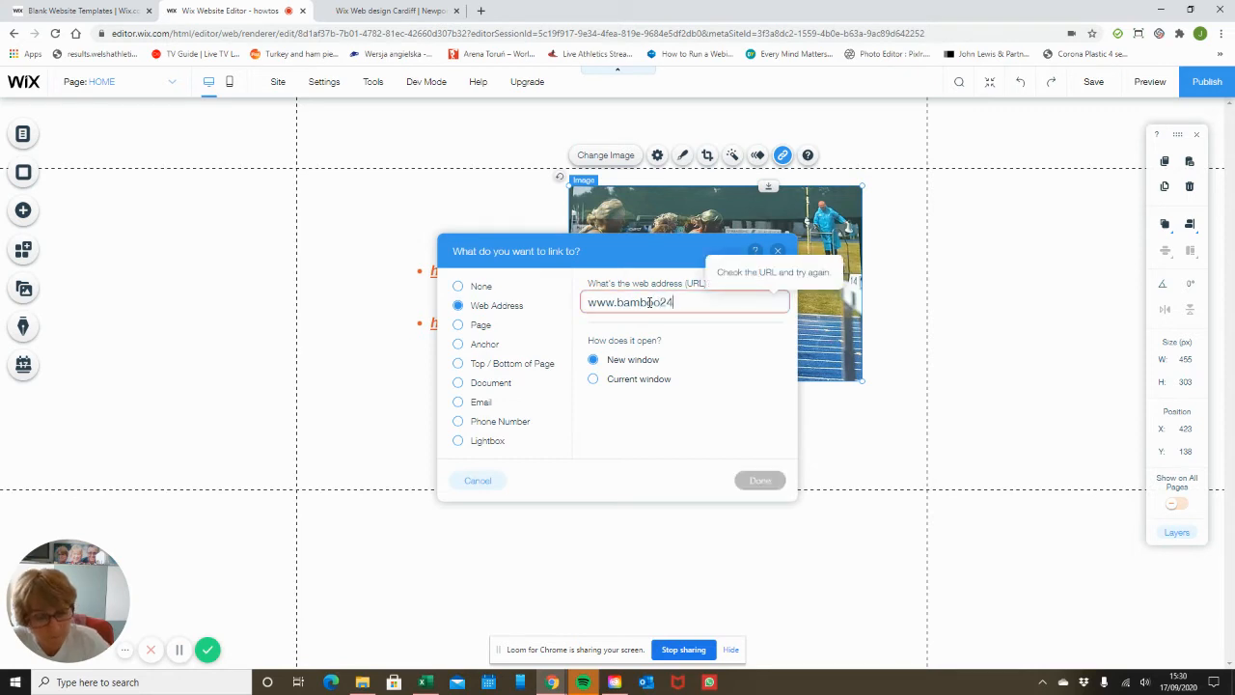
text(7.co.uk)
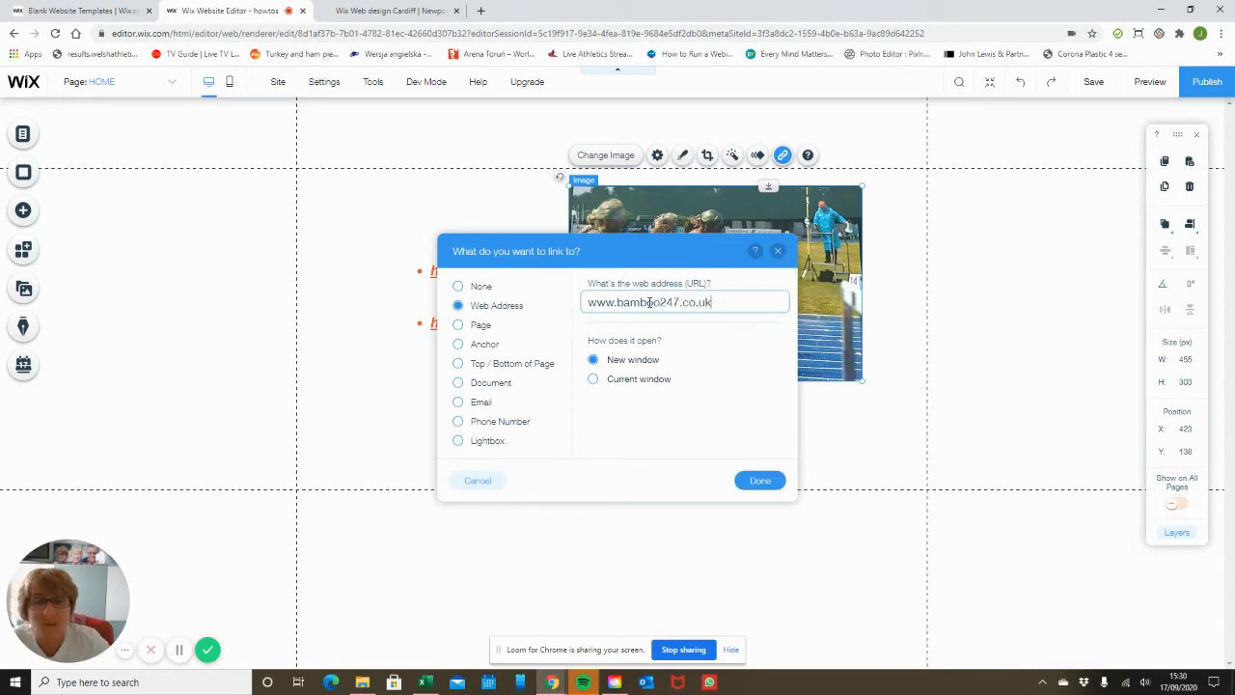
click(762, 480)
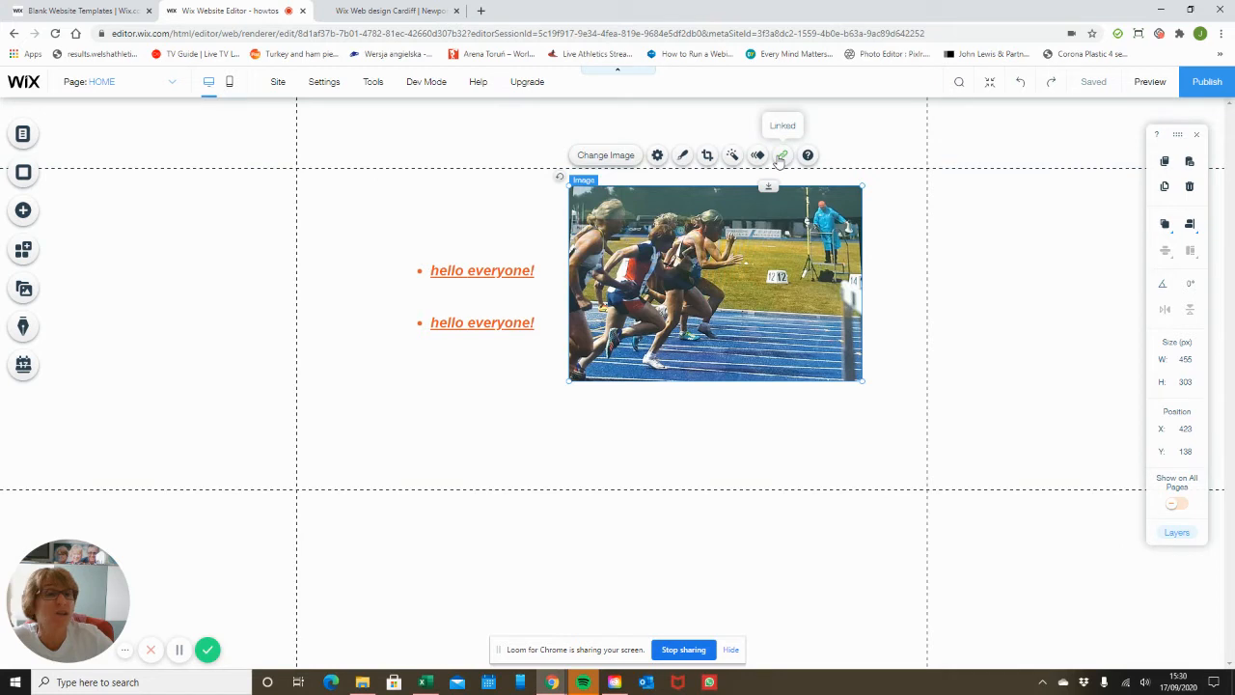
Step: Preview the site, test the image's link, and return to the editor
click(1151, 86)
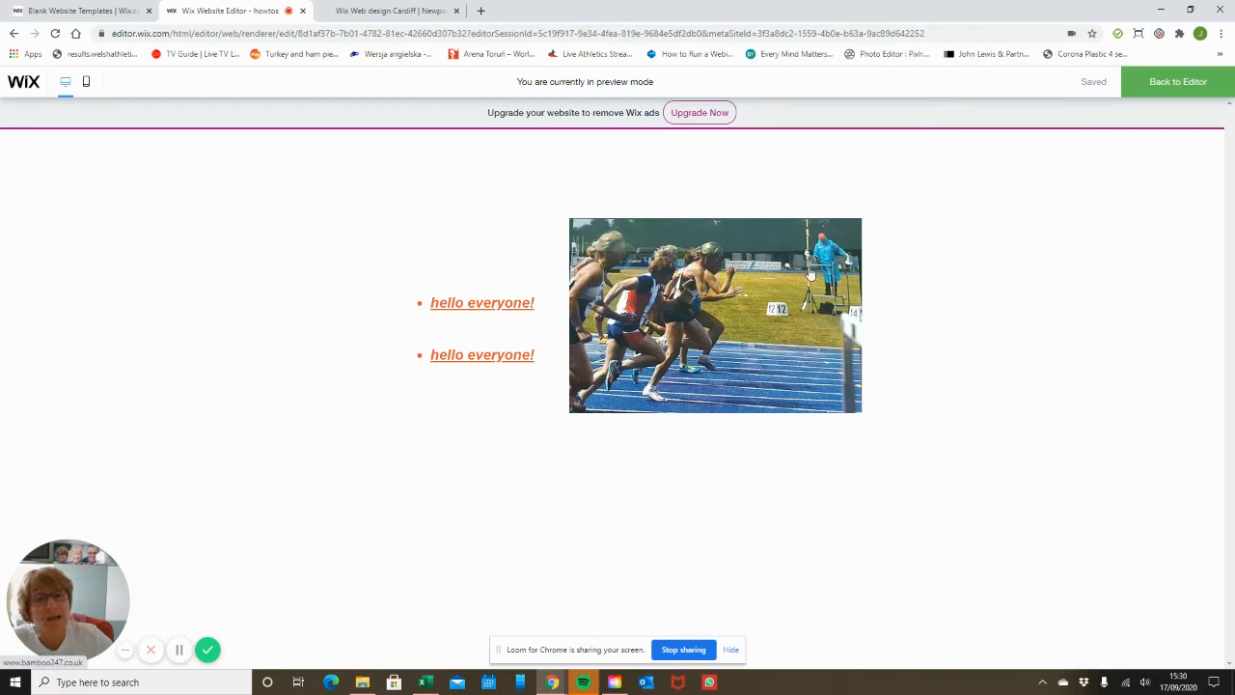
click(809, 274)
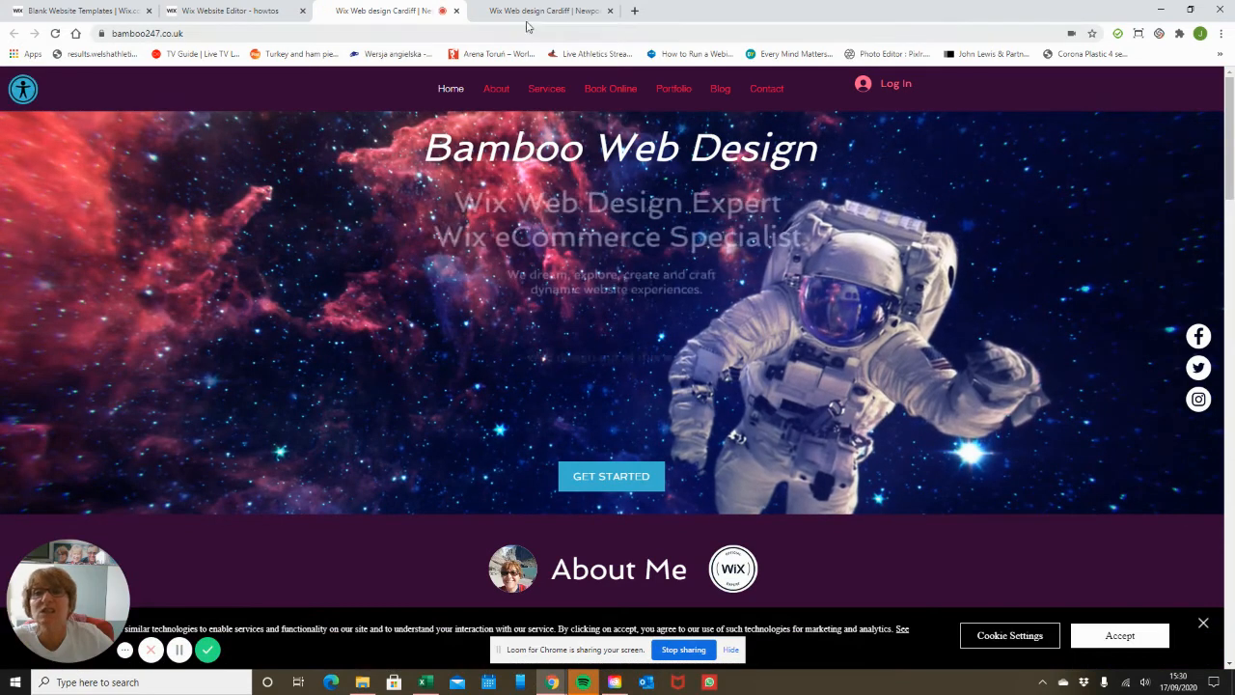
click(267, 7)
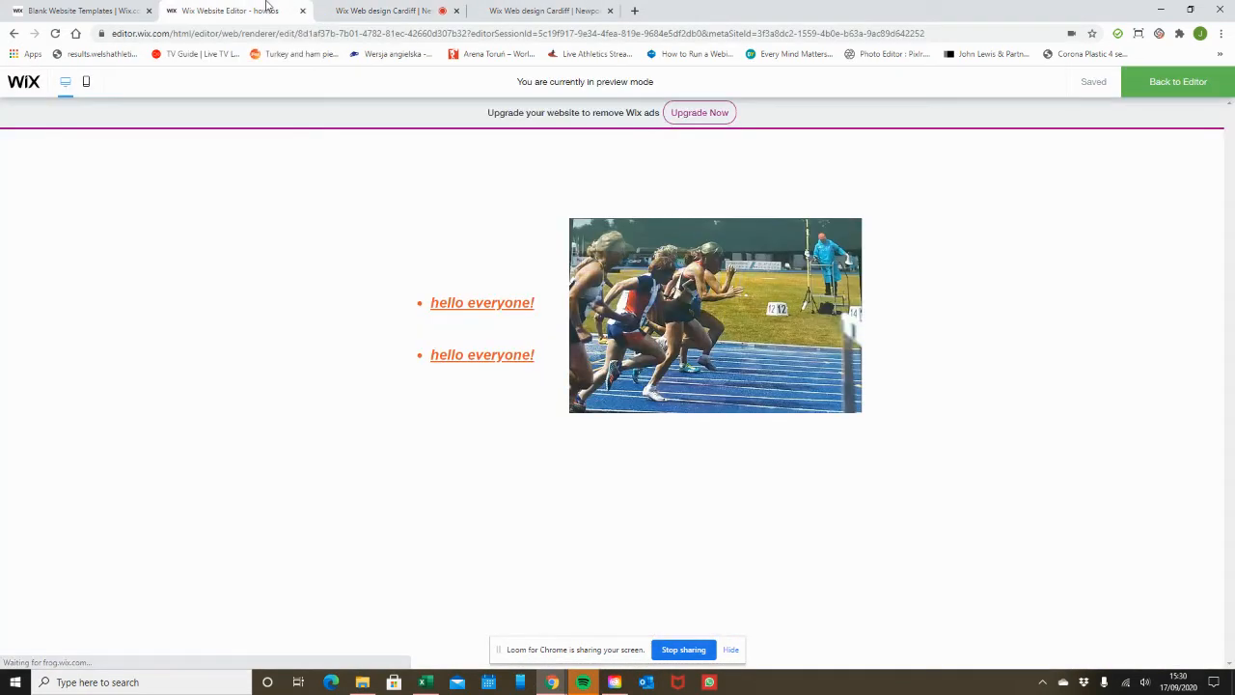
click(1158, 87)
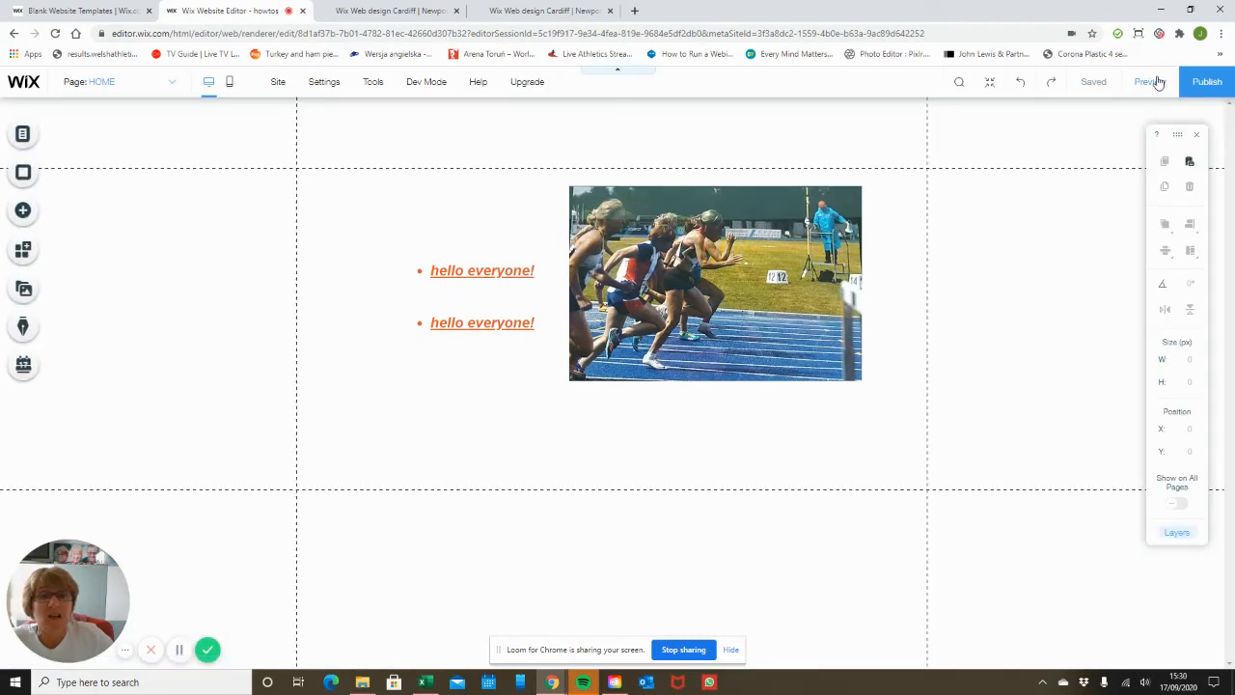
Step: Replace the linked image with the site-files photo of runners on a red track in a stadium
click(799, 261)
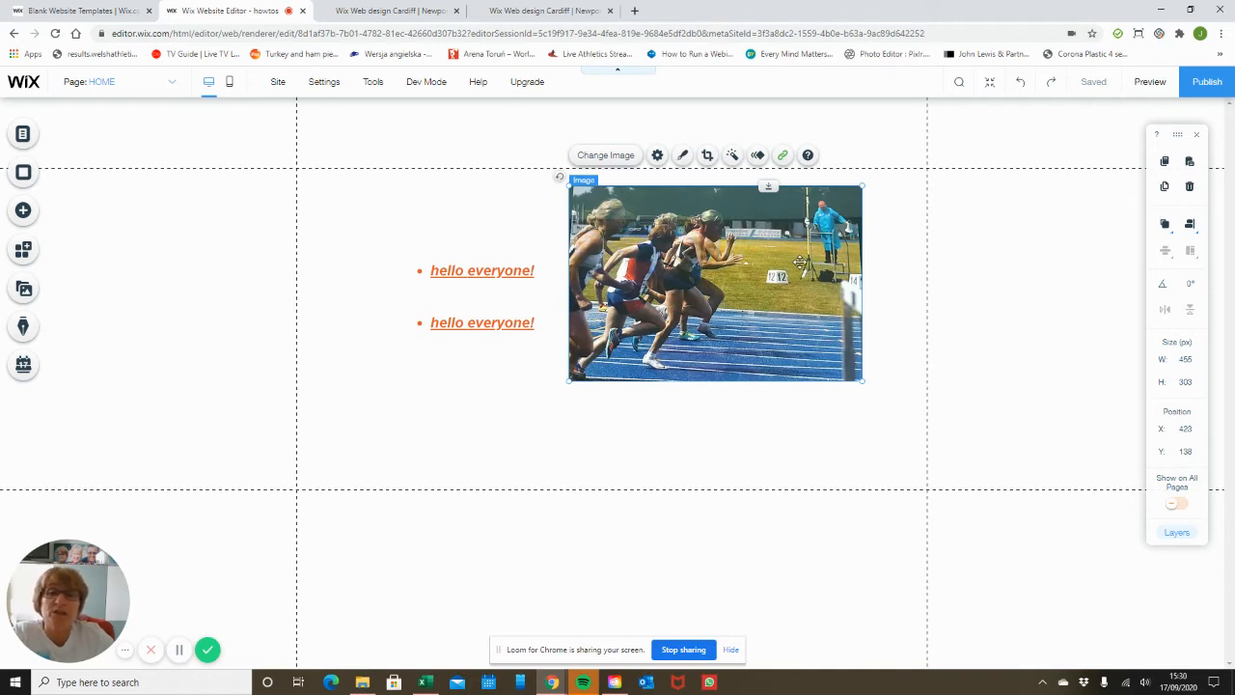
click(608, 155)
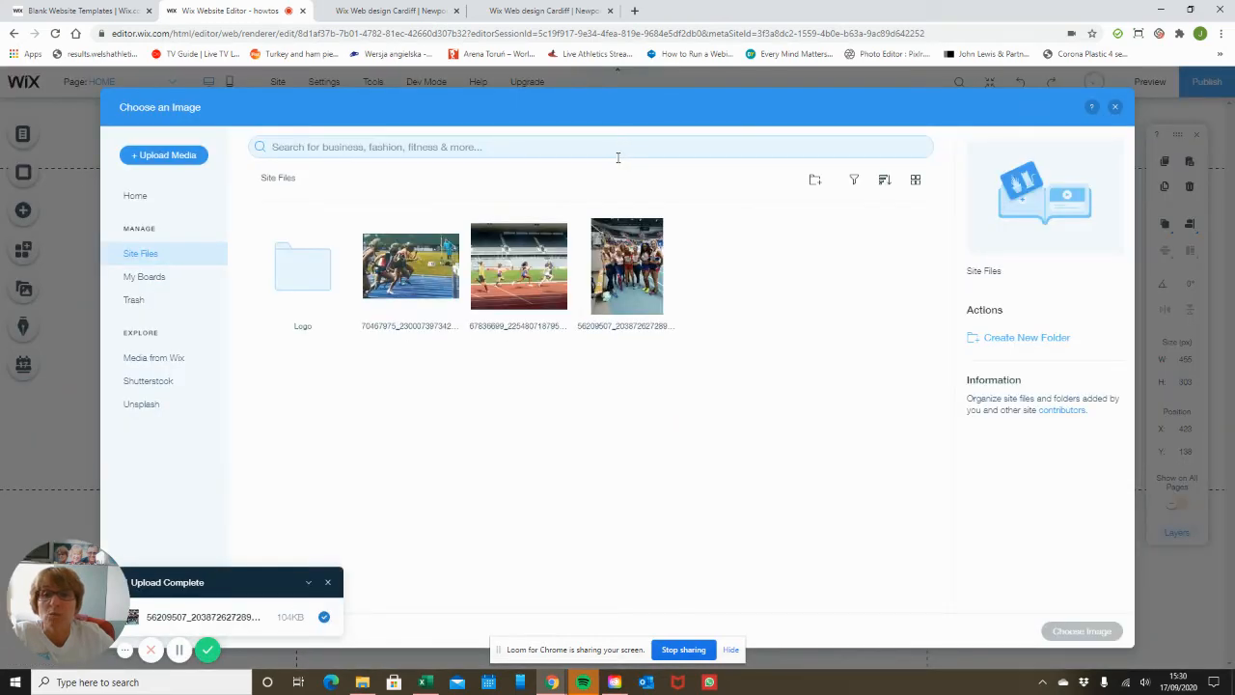
click(518, 266)
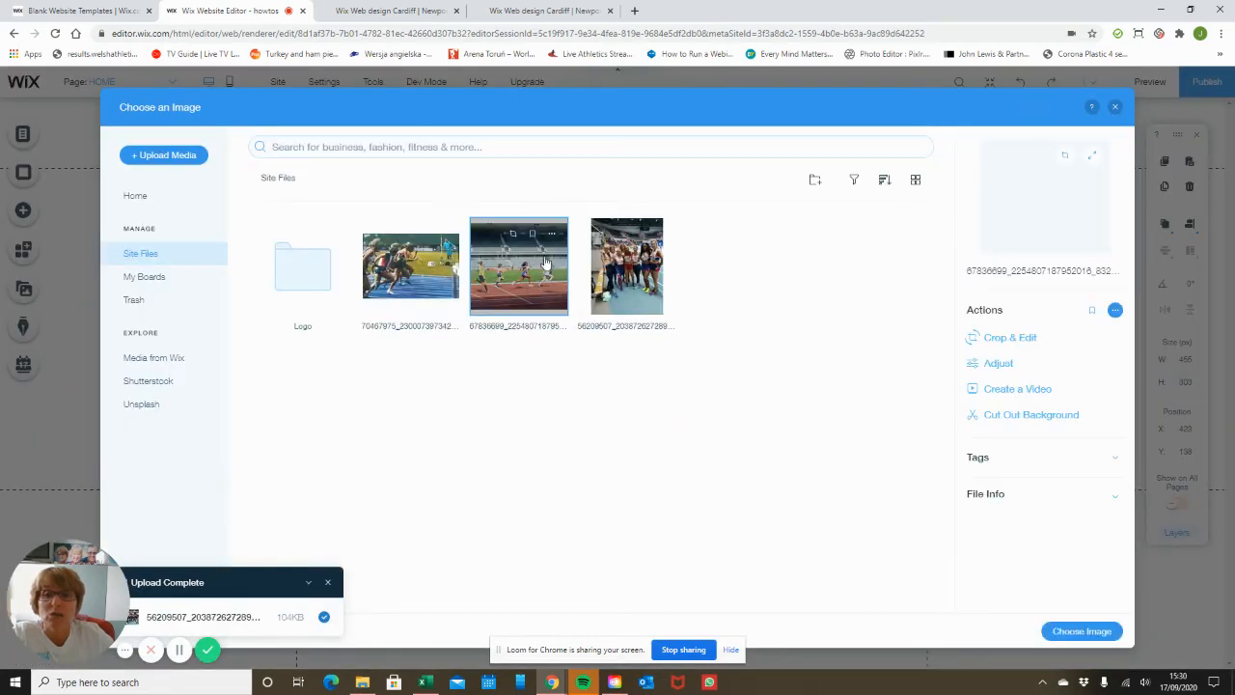
click(1082, 632)
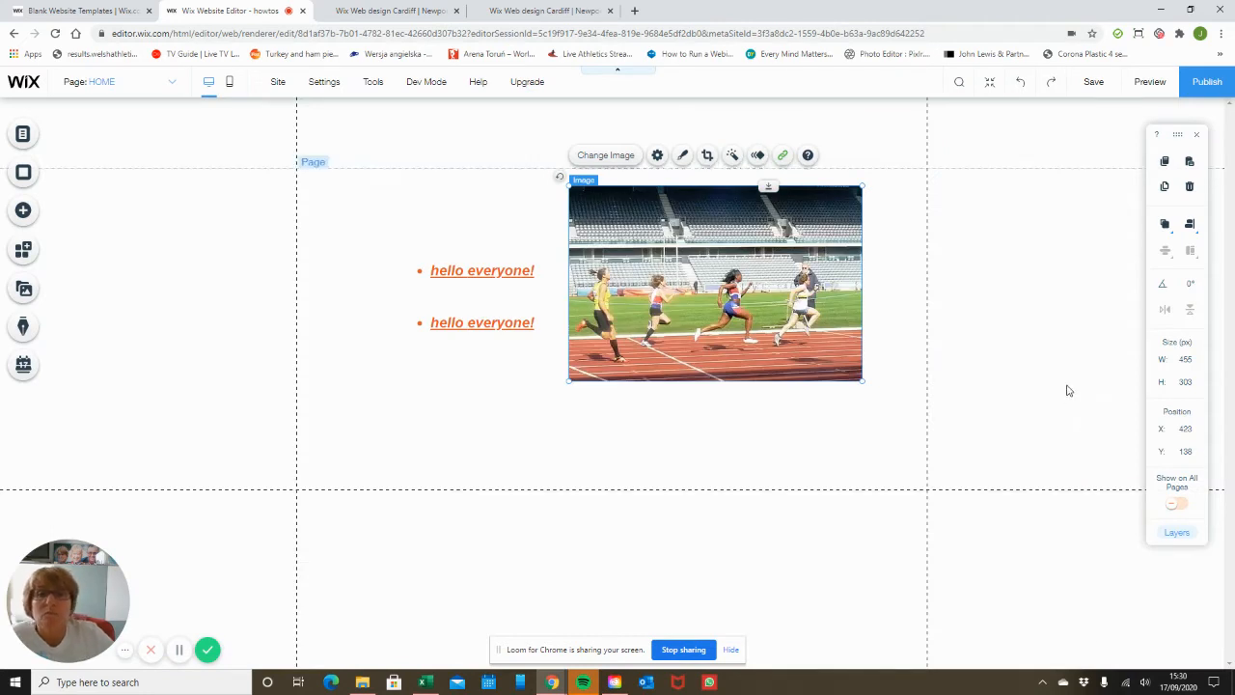
Step: Open the image's settings and review its link target options without changing them
click(657, 157)
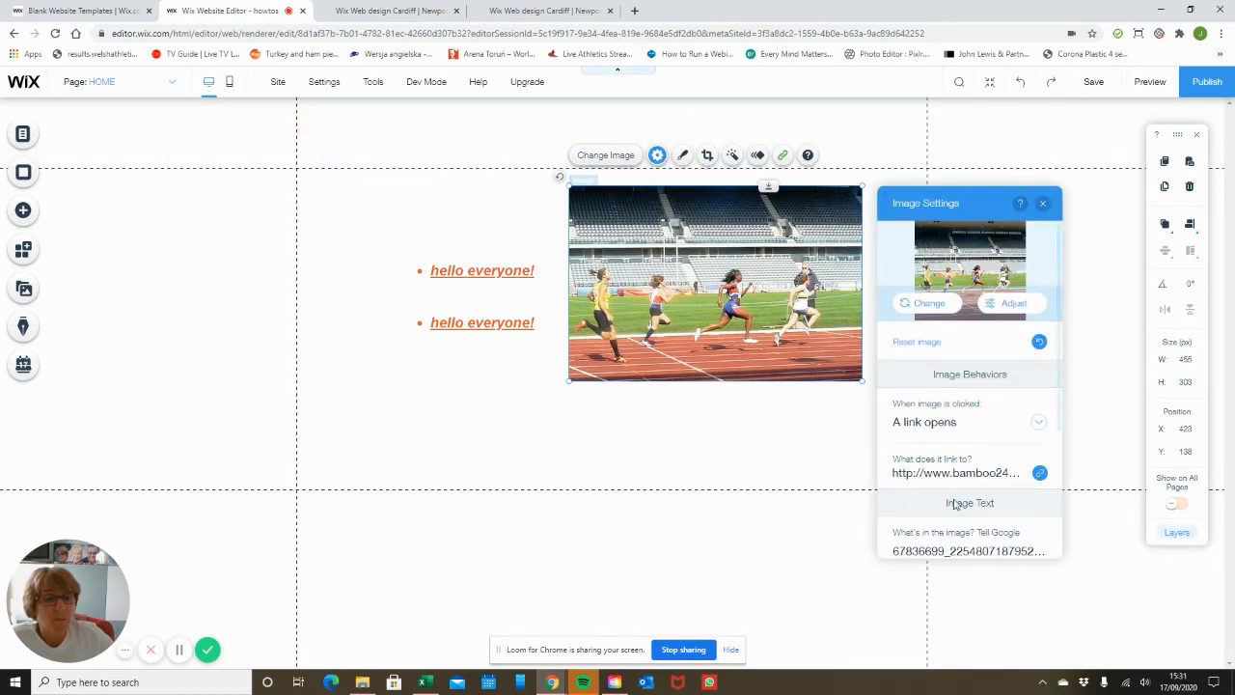
click(1040, 474)
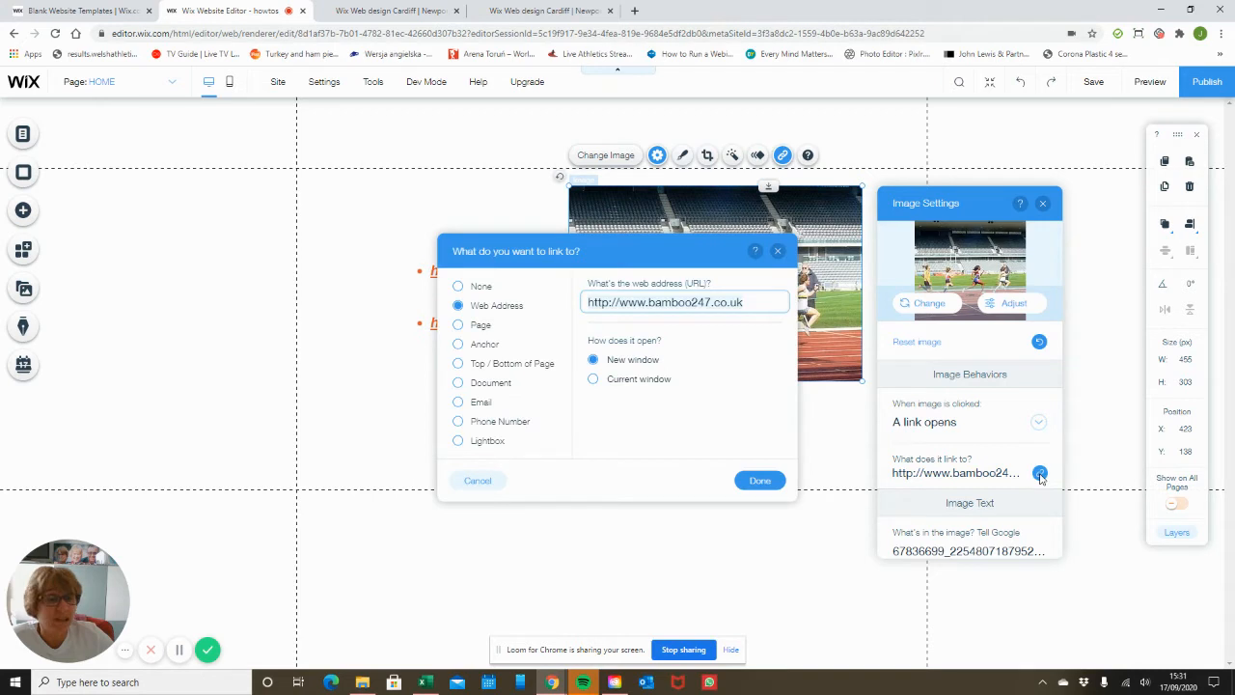
key(Escape)
Step: Replace the image's alt text with "masters athlete race"
scroll(1028, 512, down, 3)
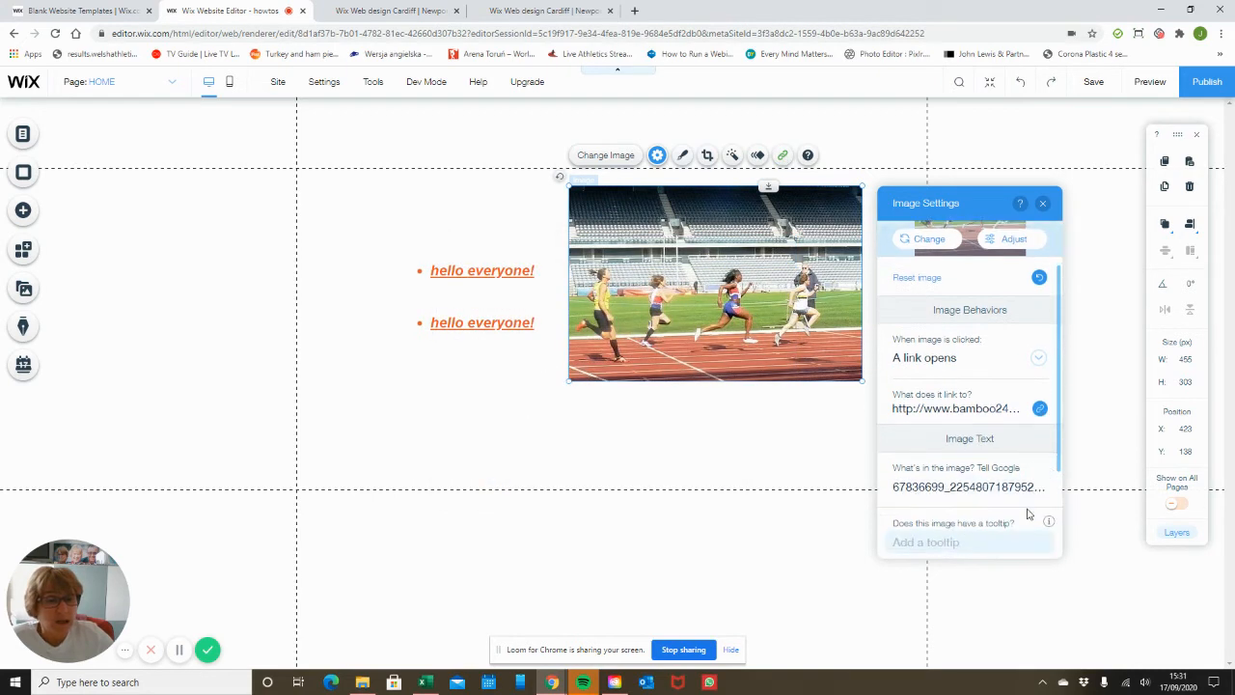
click(959, 422)
click(958, 422)
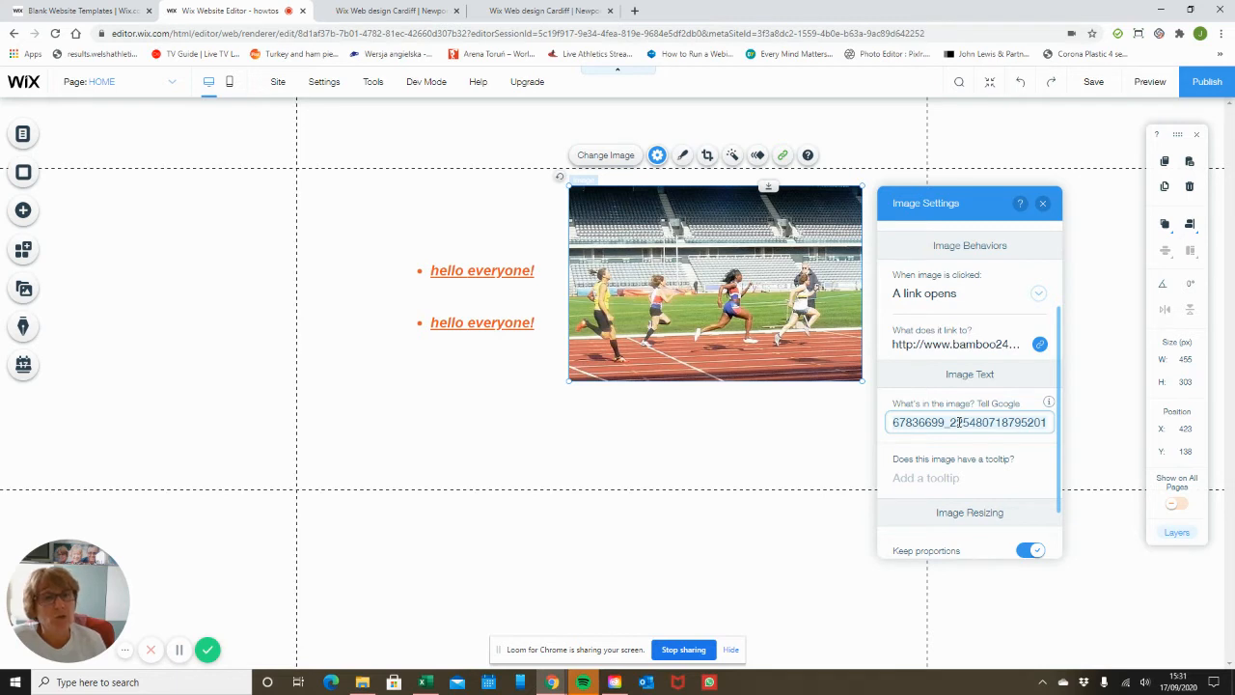
key(ctrl+a)
key(BackSpace)
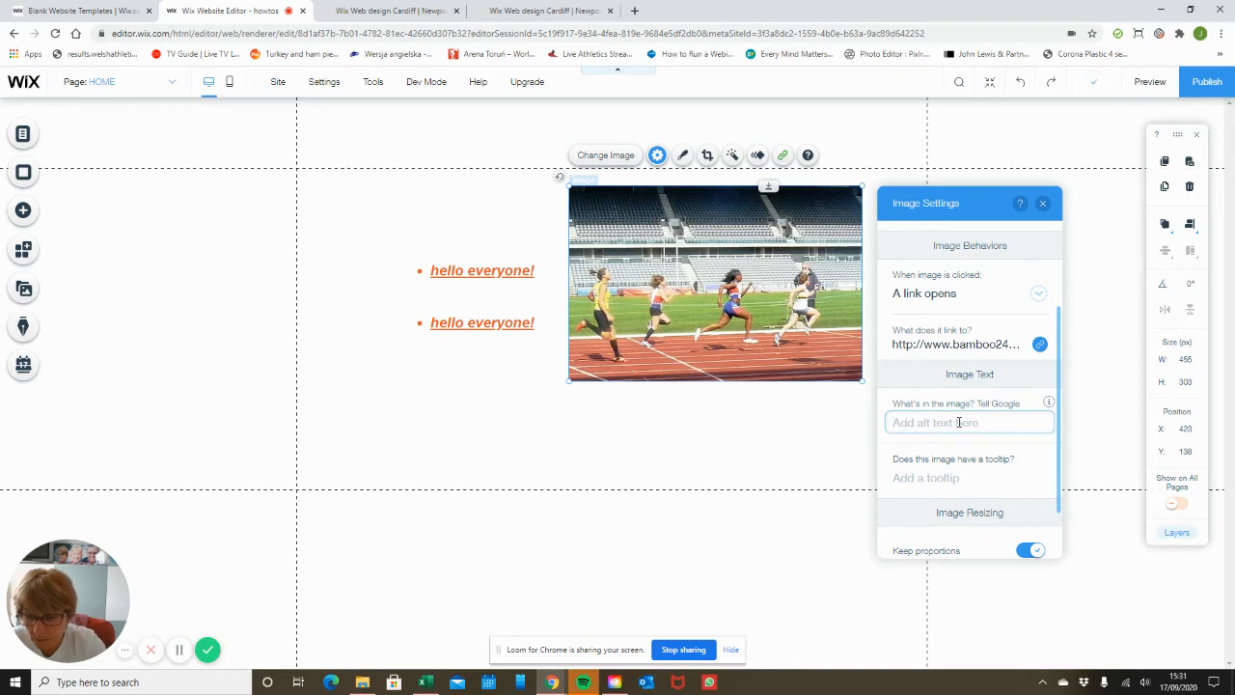
text(masters at)
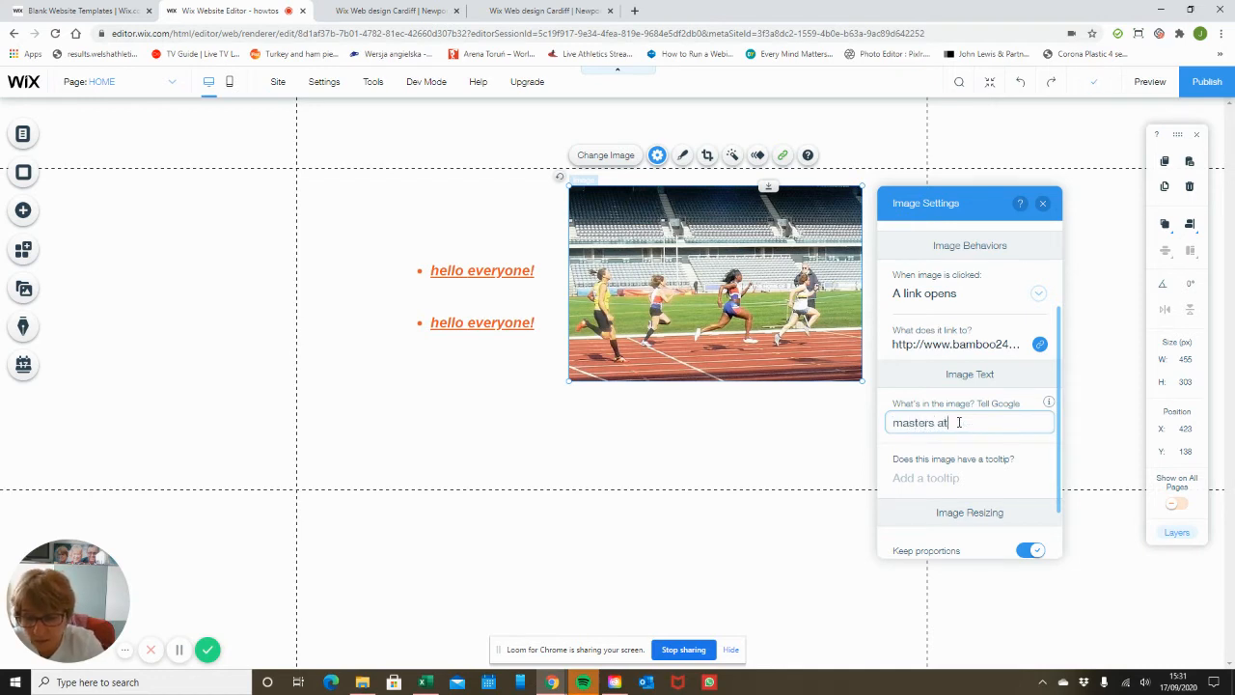
text(hlete )
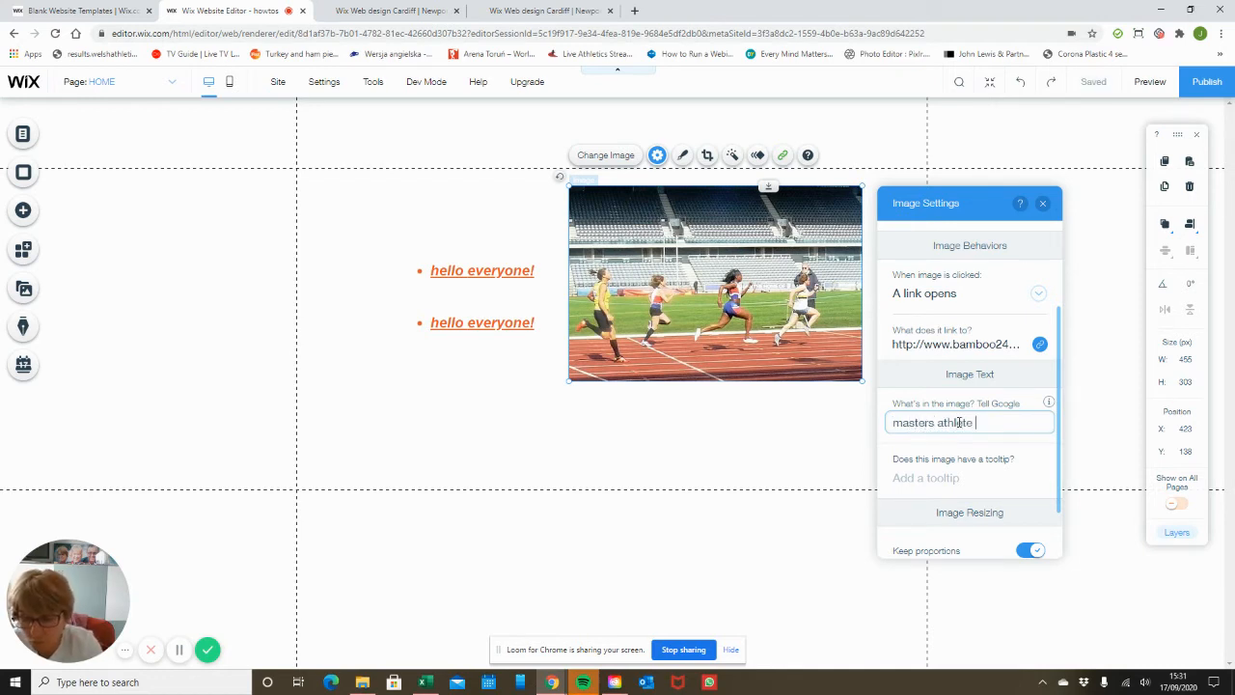
text(rac)
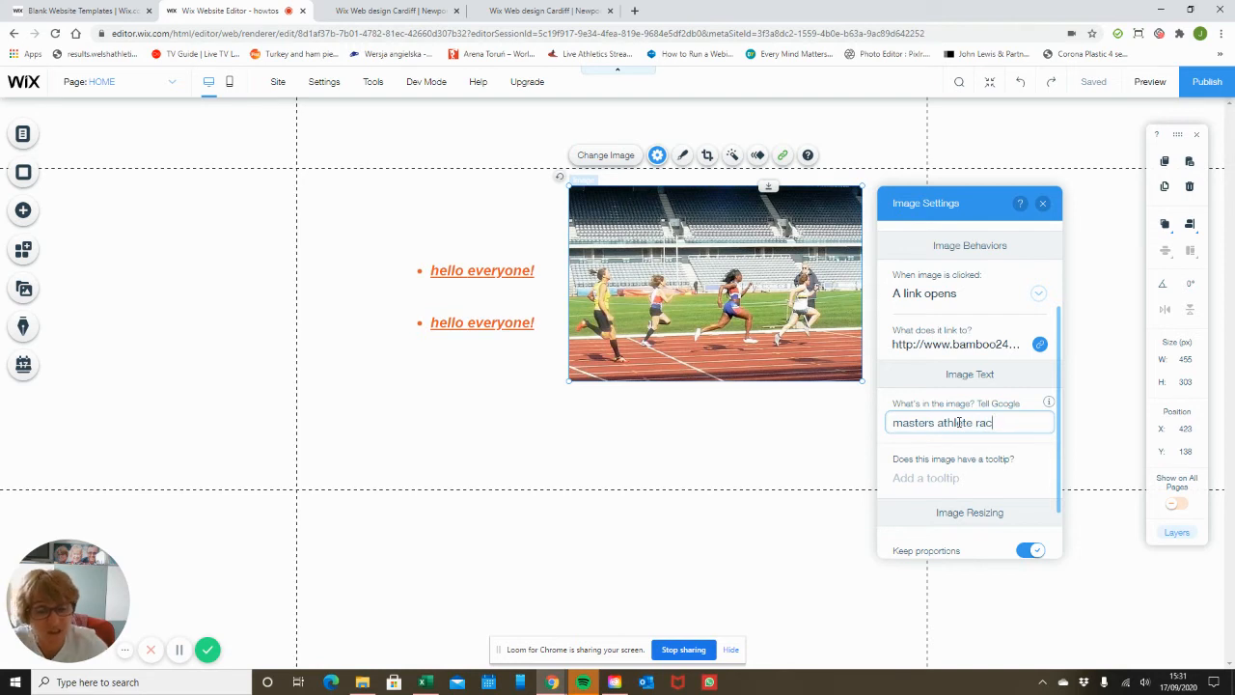
text(e)
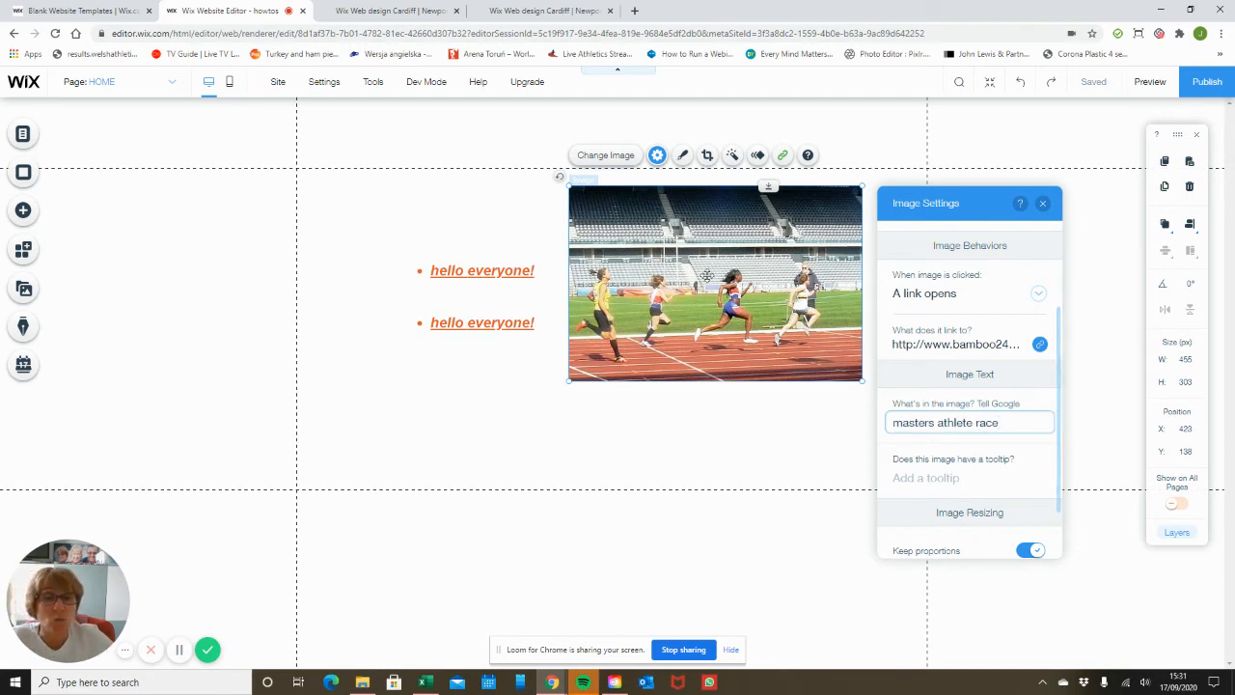
Step: Copy the image's alt text "masters athlete race" and paste it as the image's tooltip
click(915, 475)
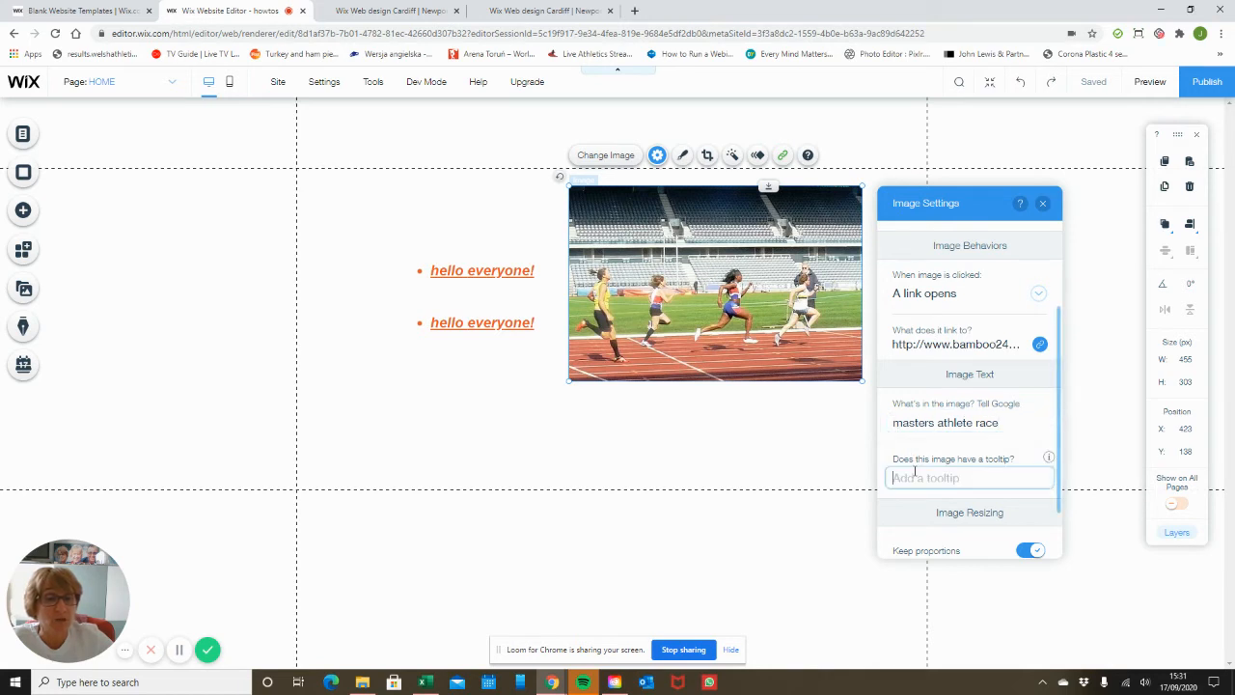
click(923, 422)
right_click(923, 421)
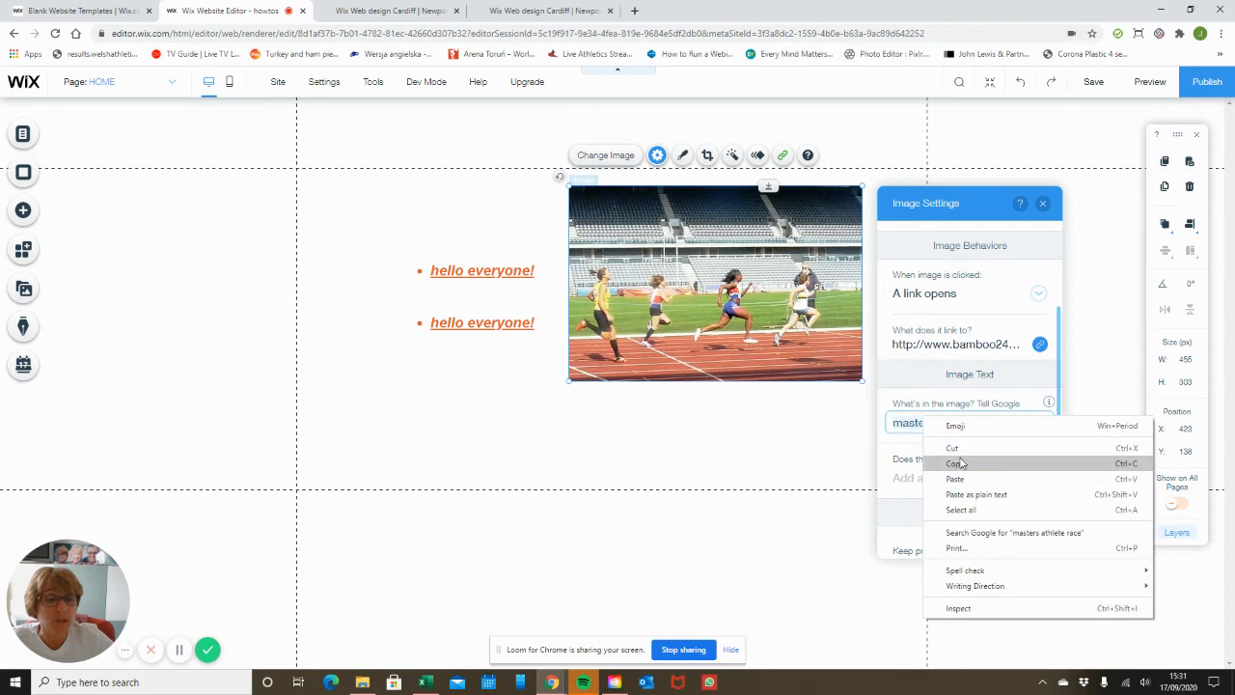
click(959, 464)
click(897, 476)
right_click(896, 475)
click(959, 368)
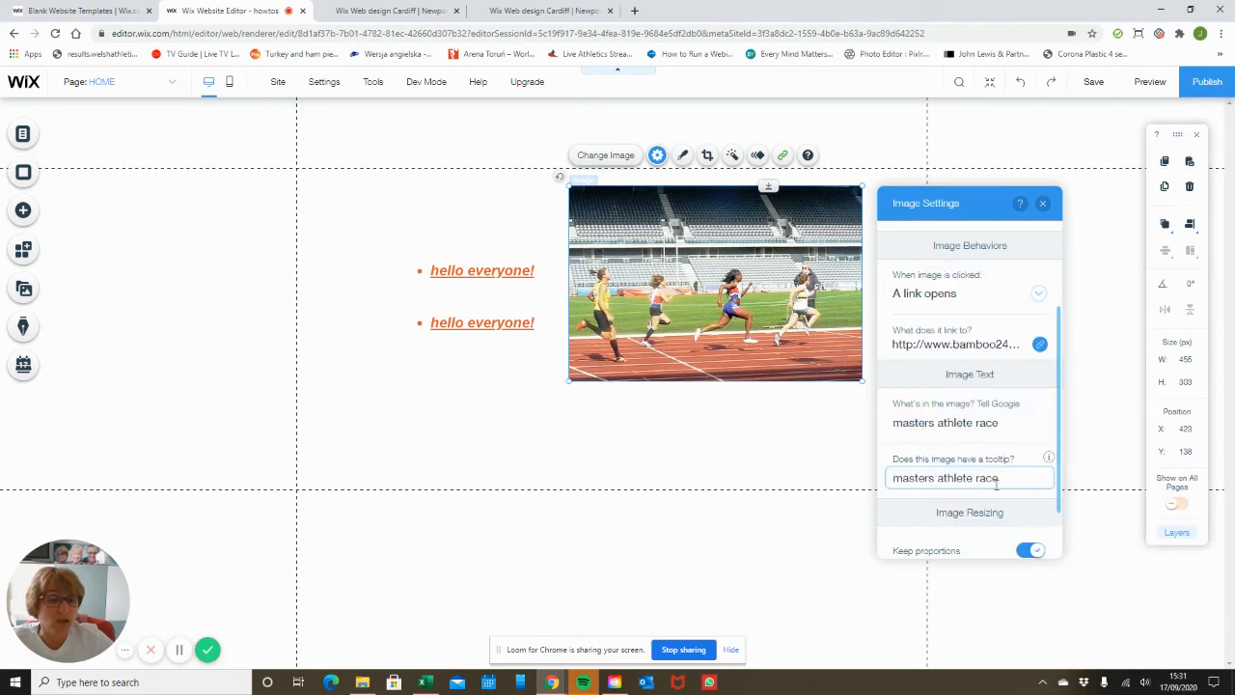
Step: Try the image's Auto fill resizing option, switch it off again, and close the image settings
scroll(1013, 496, down, 2)
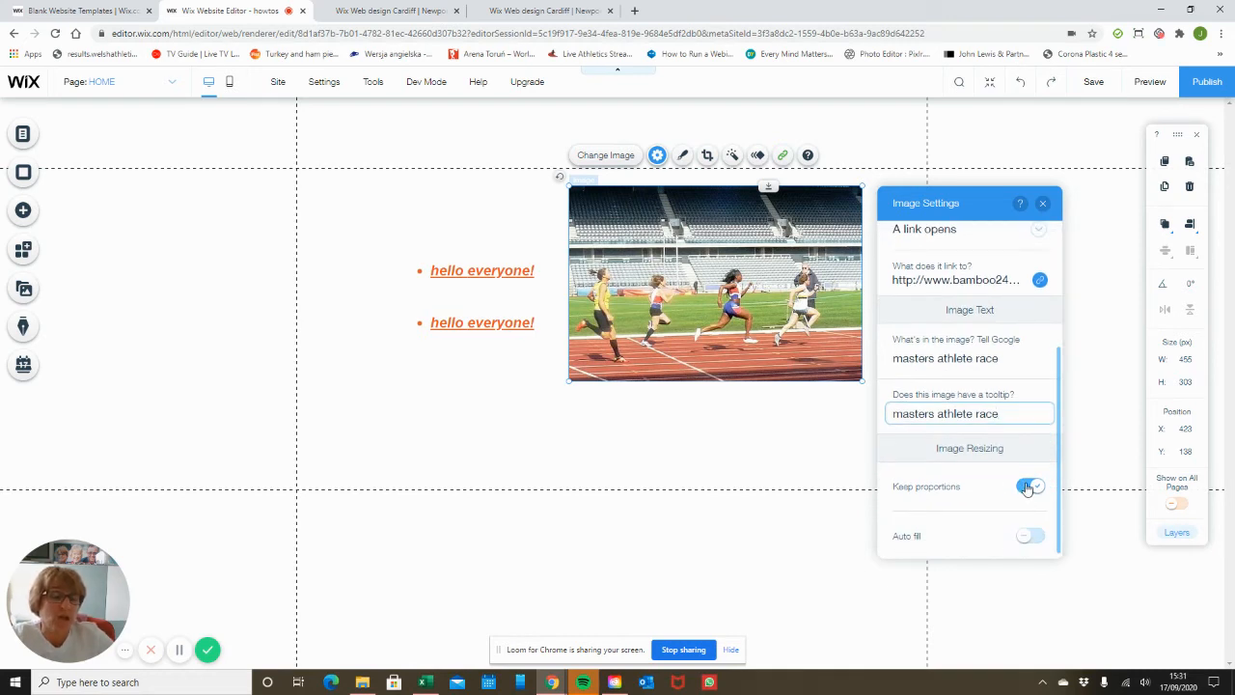
click(1028, 487)
click(1039, 536)
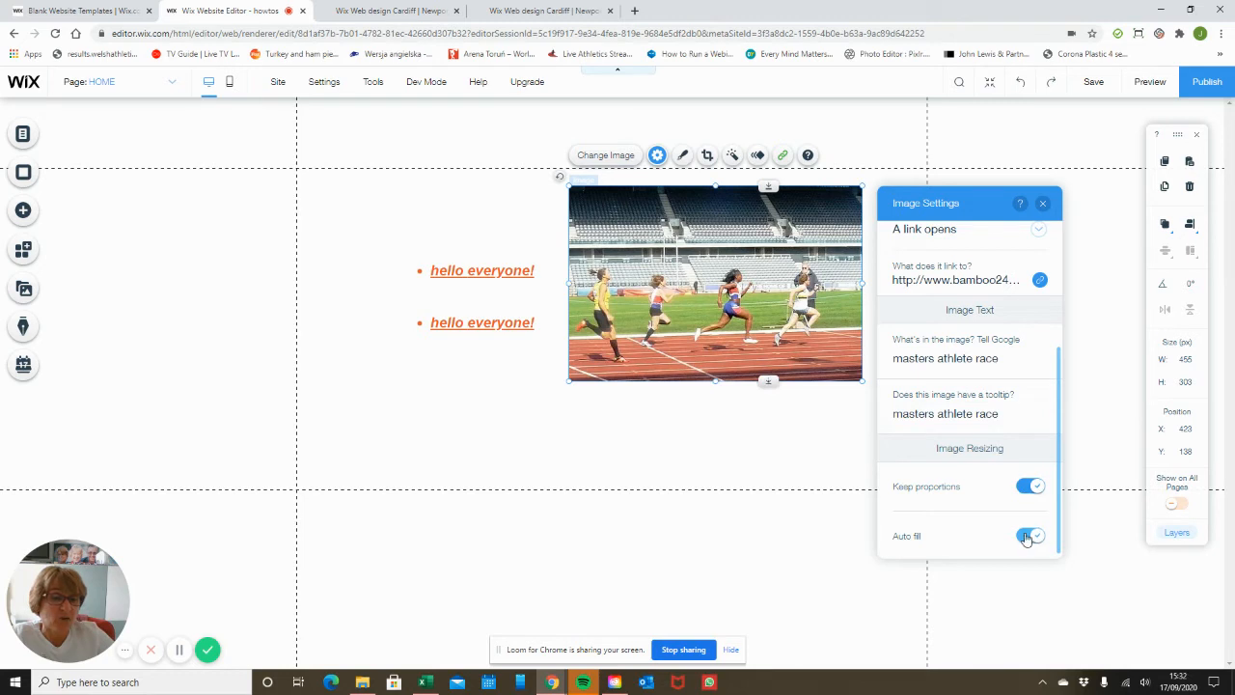
click(1039, 537)
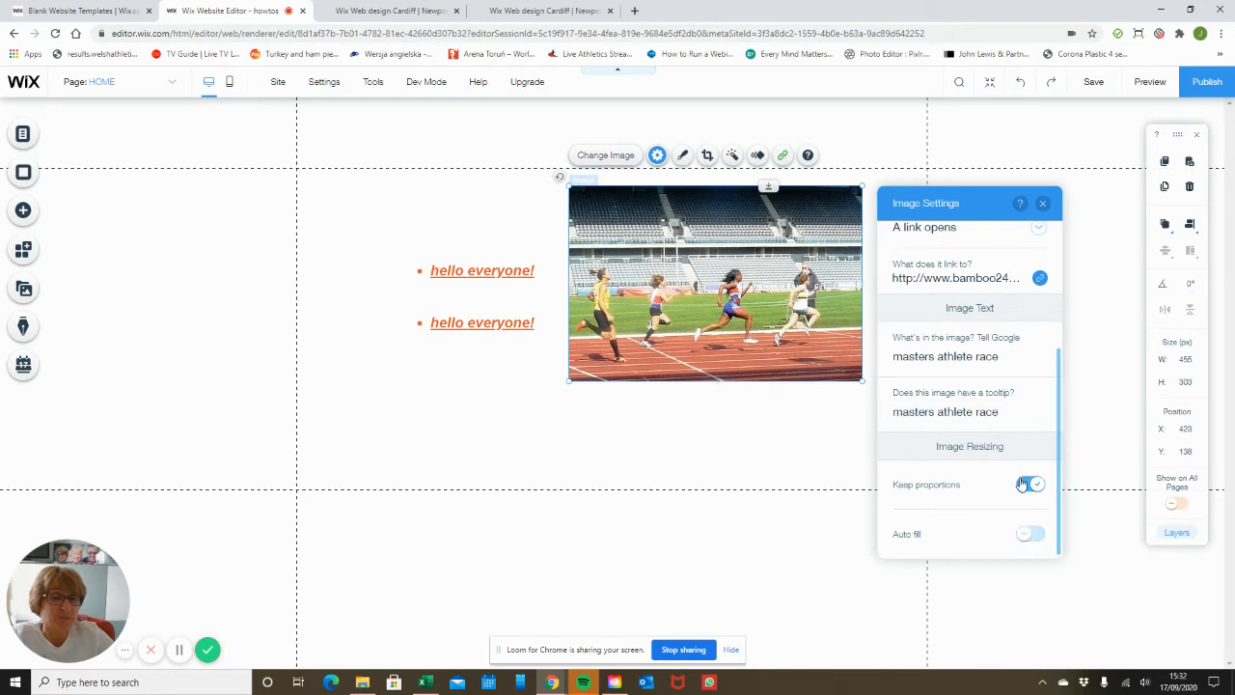
scroll(1022, 366, up, 4)
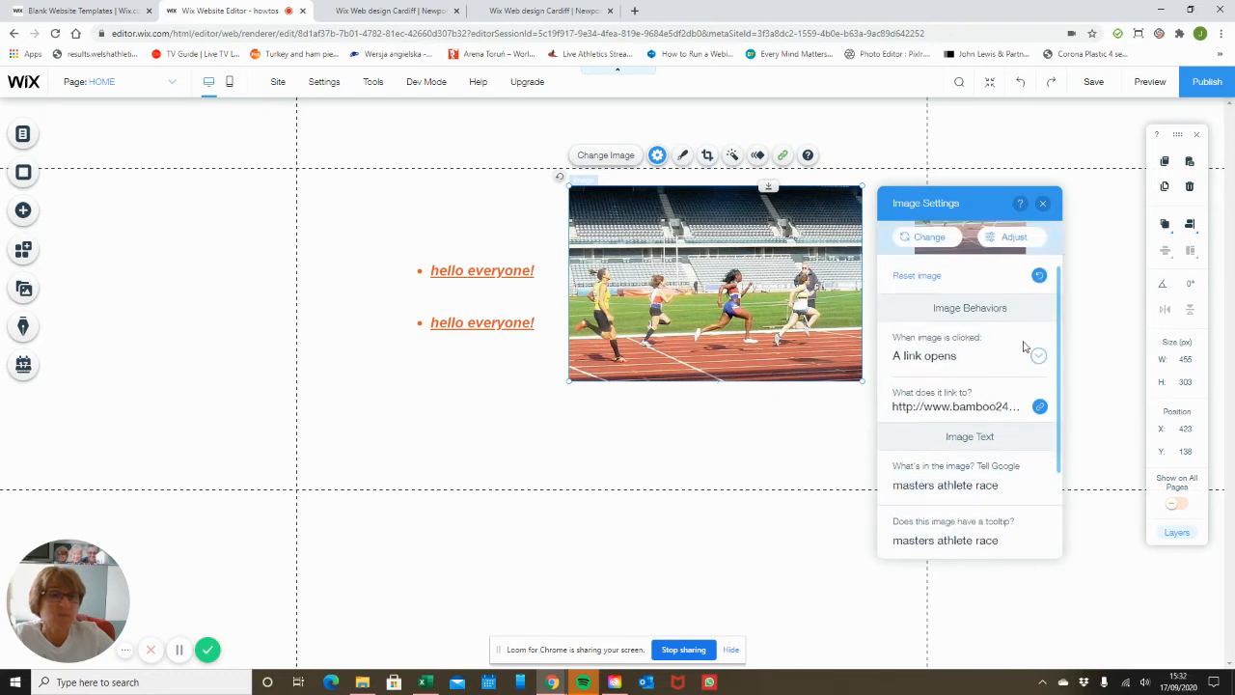
click(1045, 205)
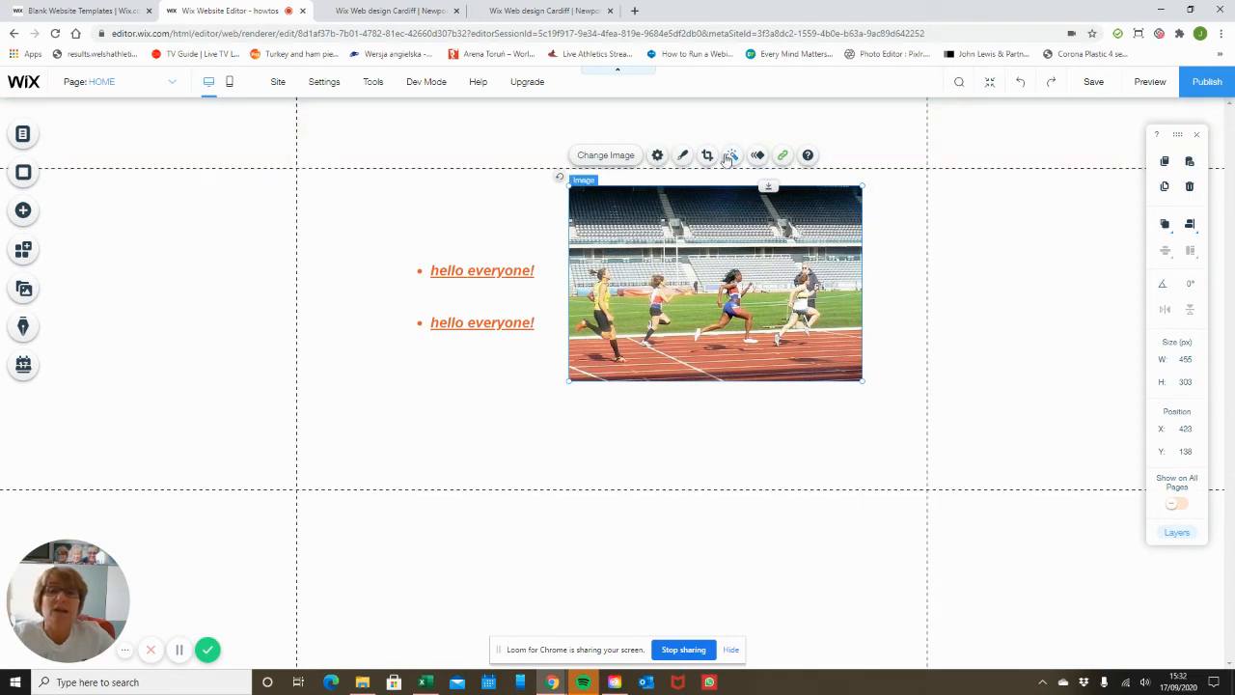
Step: Try the thin bordered frame, apply the themed frame with the curved bottom shadow, and preview the page before returning to the editor
click(682, 156)
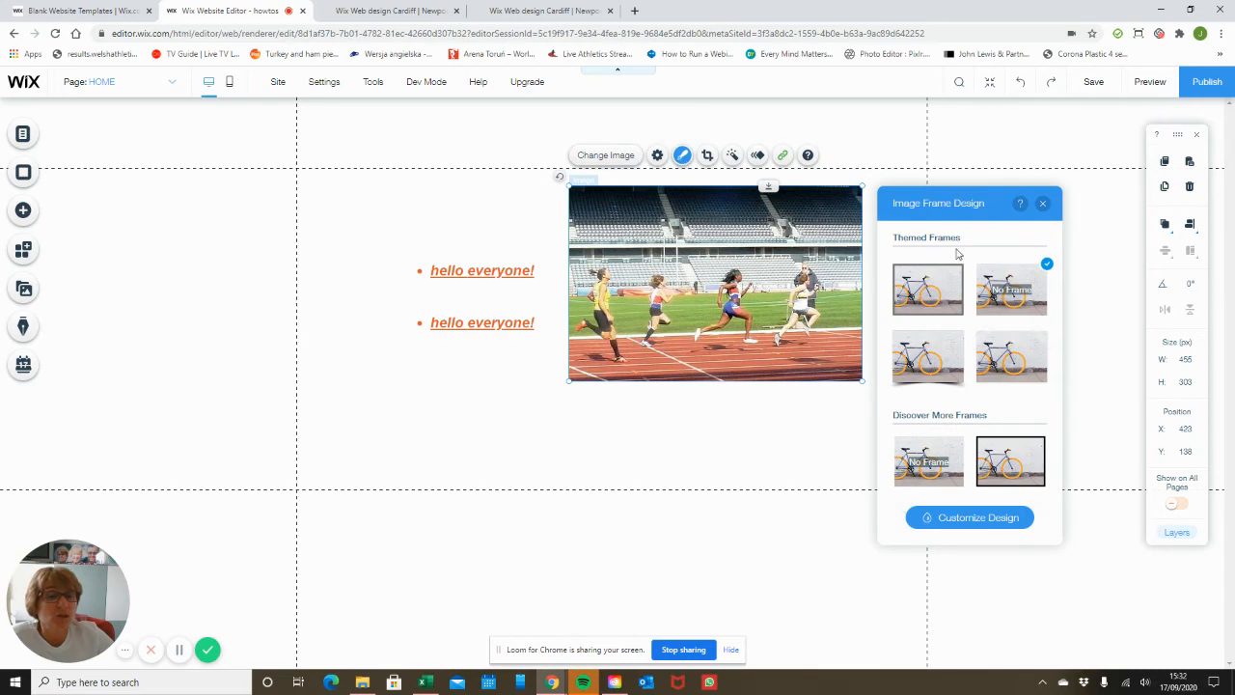
click(936, 290)
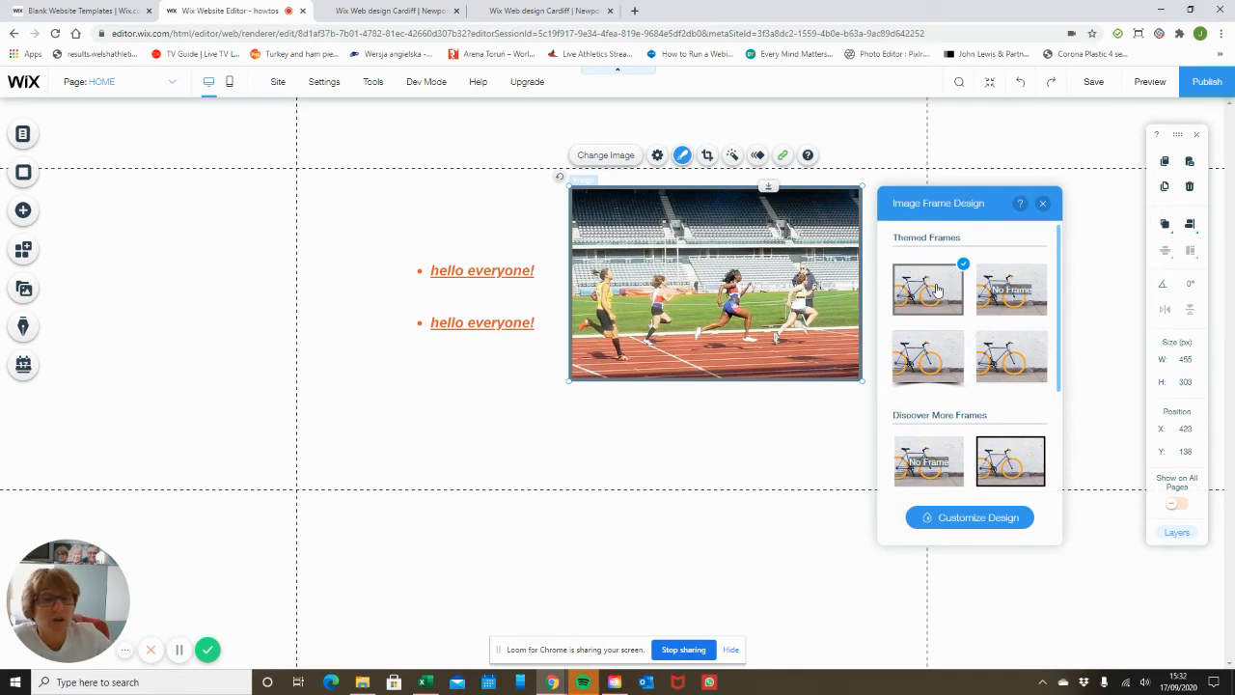
click(946, 359)
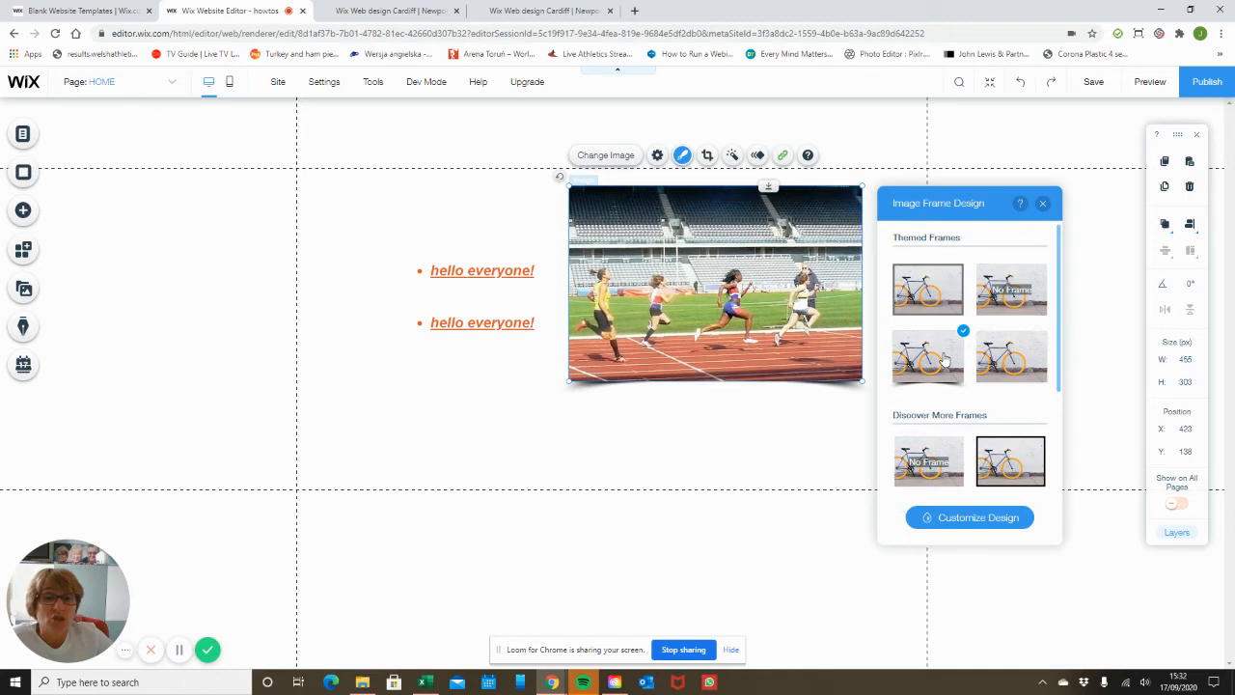
click(1043, 203)
click(1149, 89)
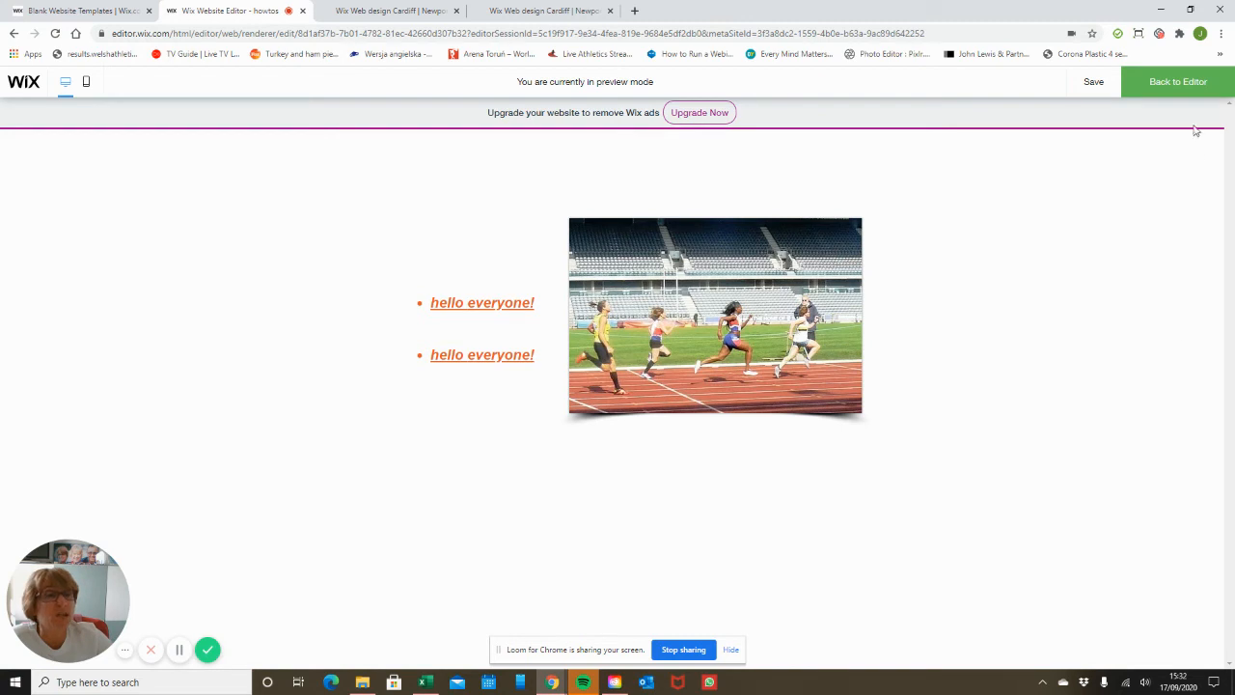
click(1193, 87)
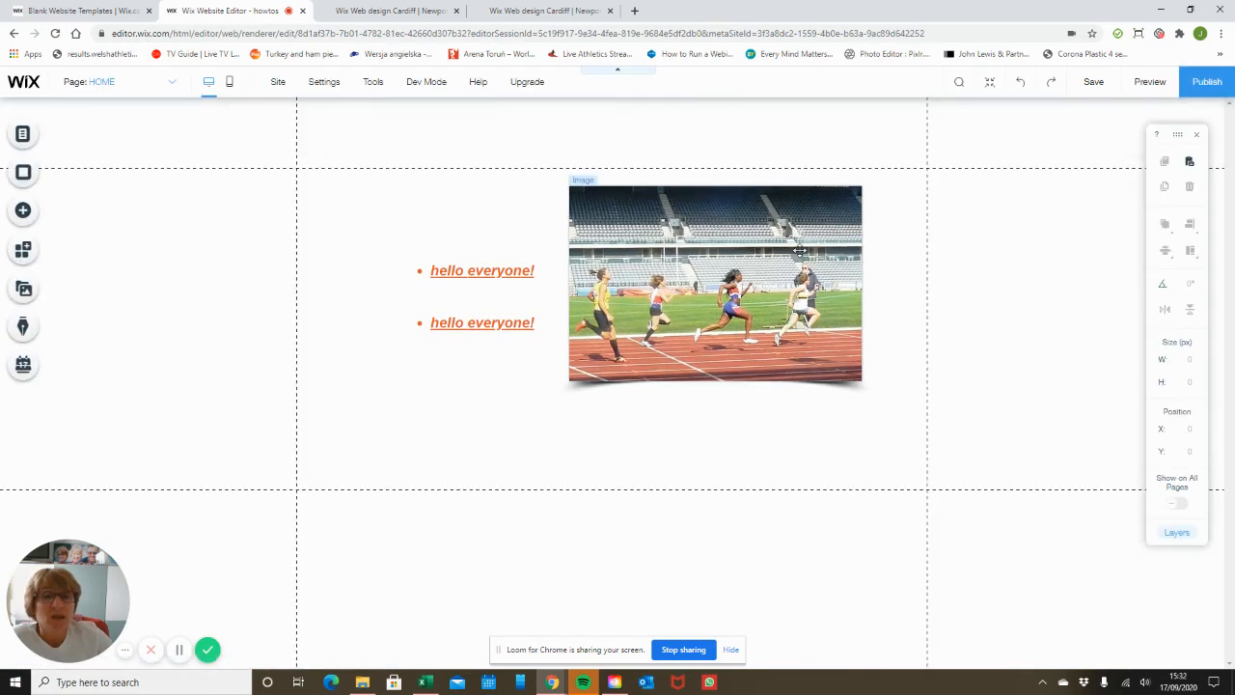
Step: Try further frame designs on the image, including the oval one, and set it back to No Frame
click(772, 231)
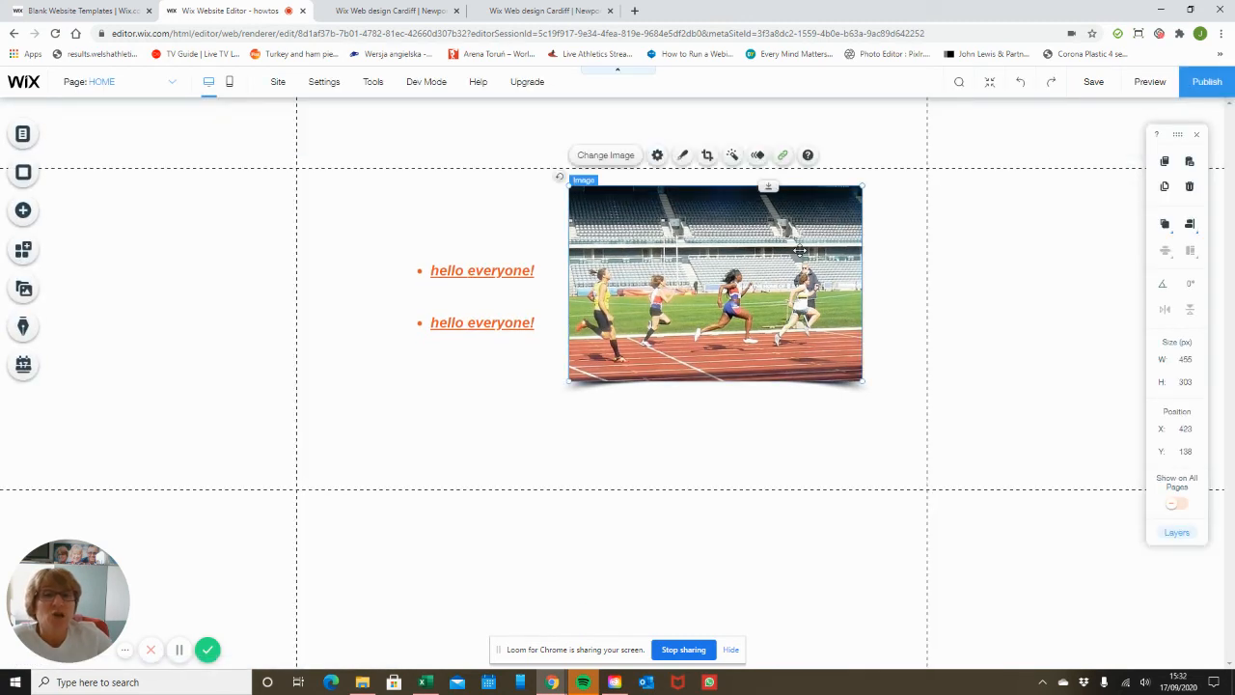
click(684, 157)
scroll(970, 386, down, 3)
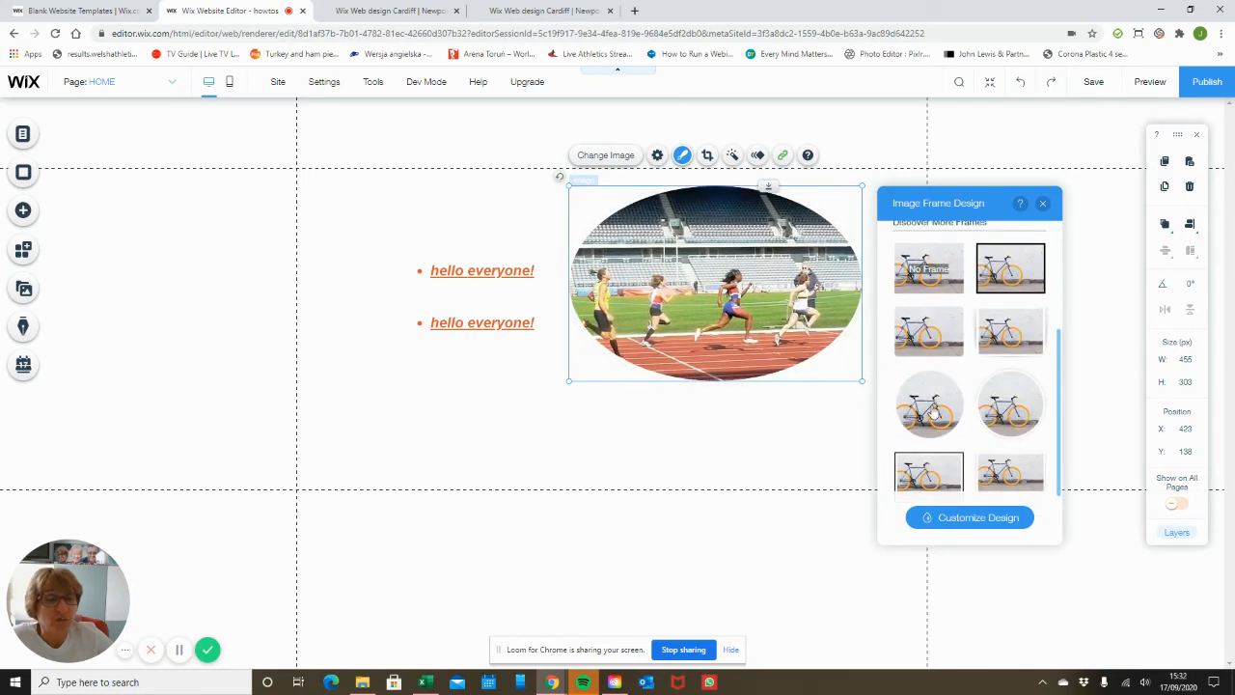
scroll(941, 415, down, 2)
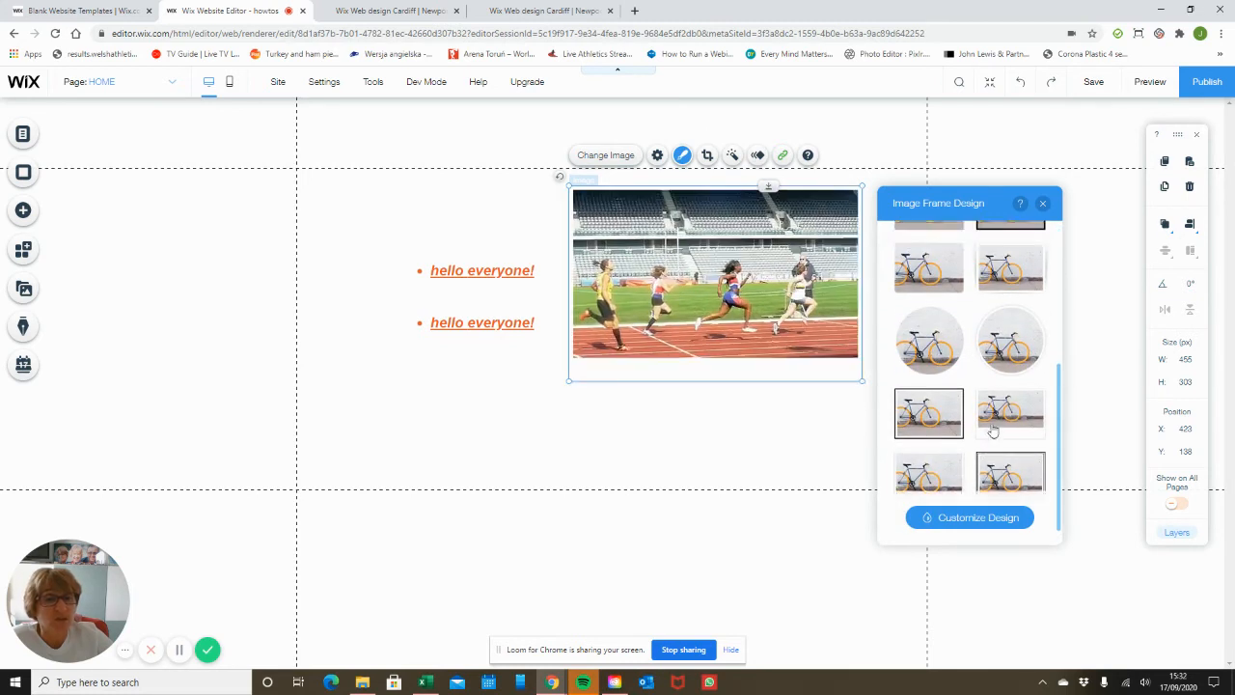
scroll(994, 431, up, 5)
click(1013, 282)
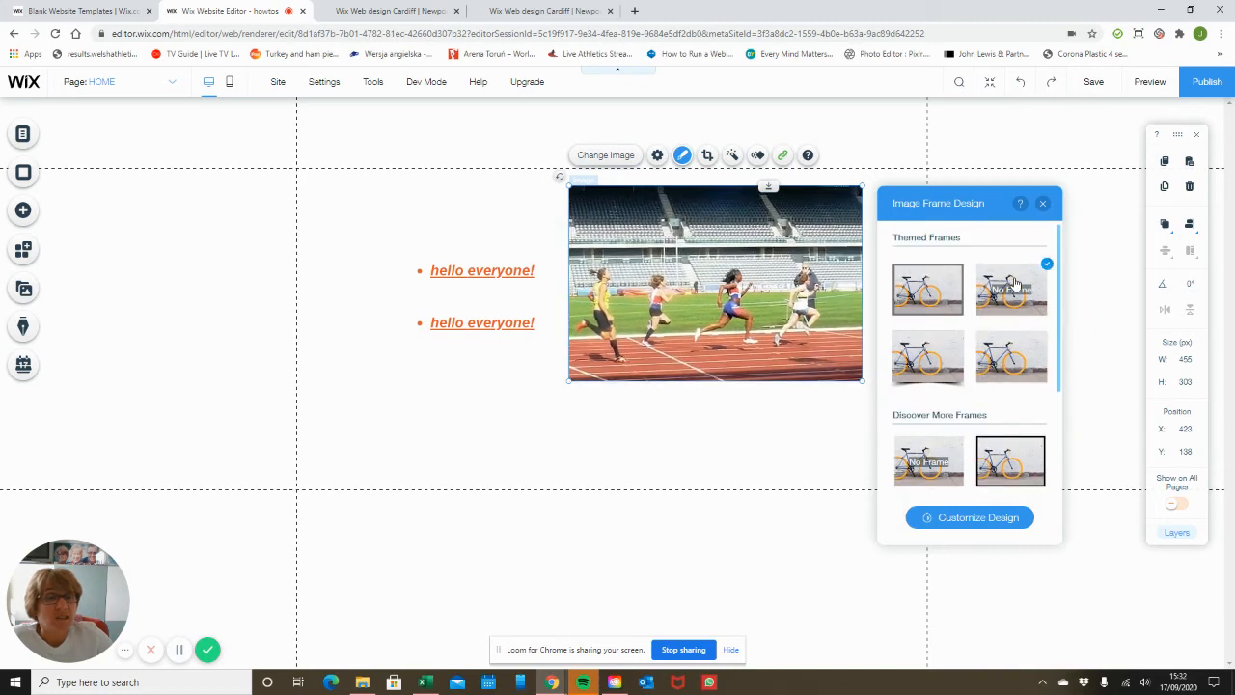
Step: Customize the image frame with 97% border opacity and the curved-shadow design with a black 2 px border
click(997, 522)
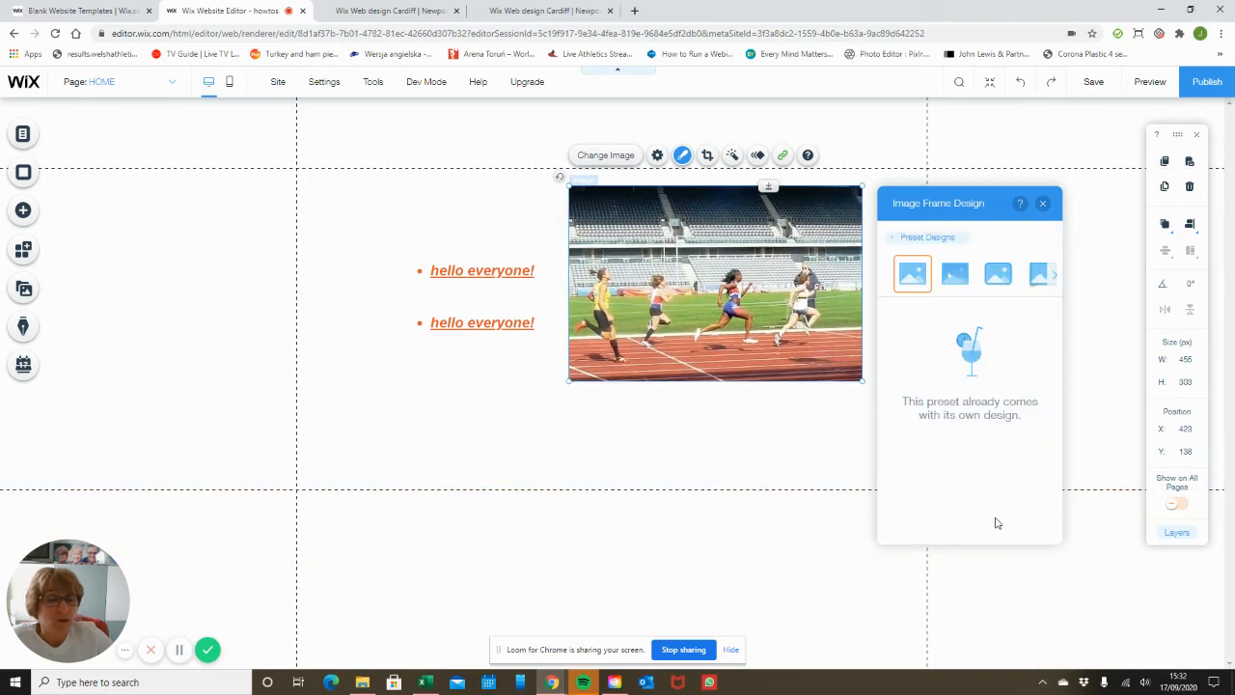
click(955, 276)
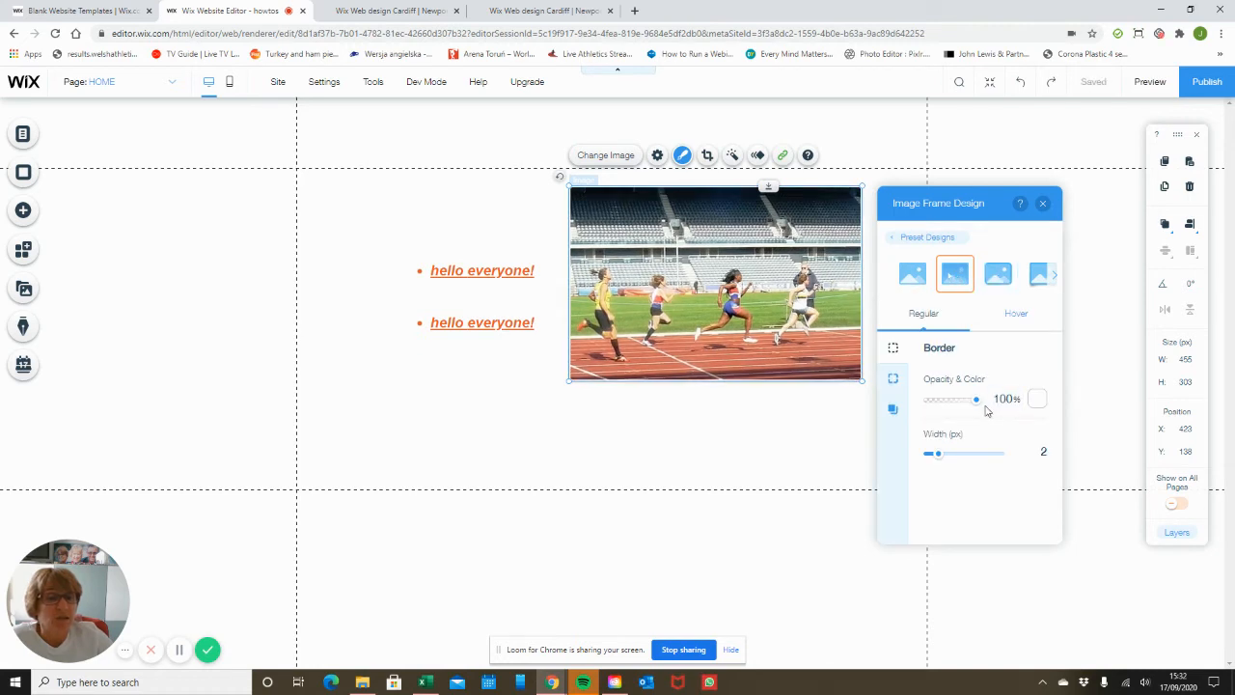
mouse_move(976, 400)
mouse_down()
mouse_move(956, 400)
mouse_move(978, 401)
mouse_up()
click(1021, 288)
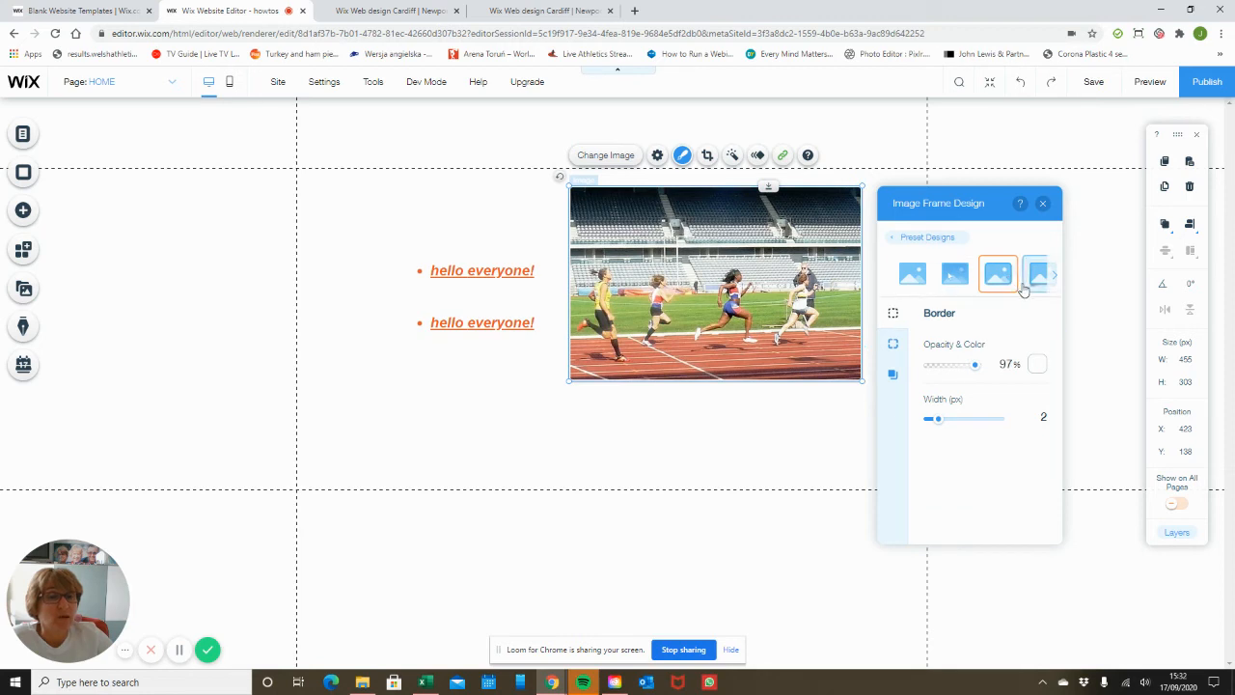
click(1039, 273)
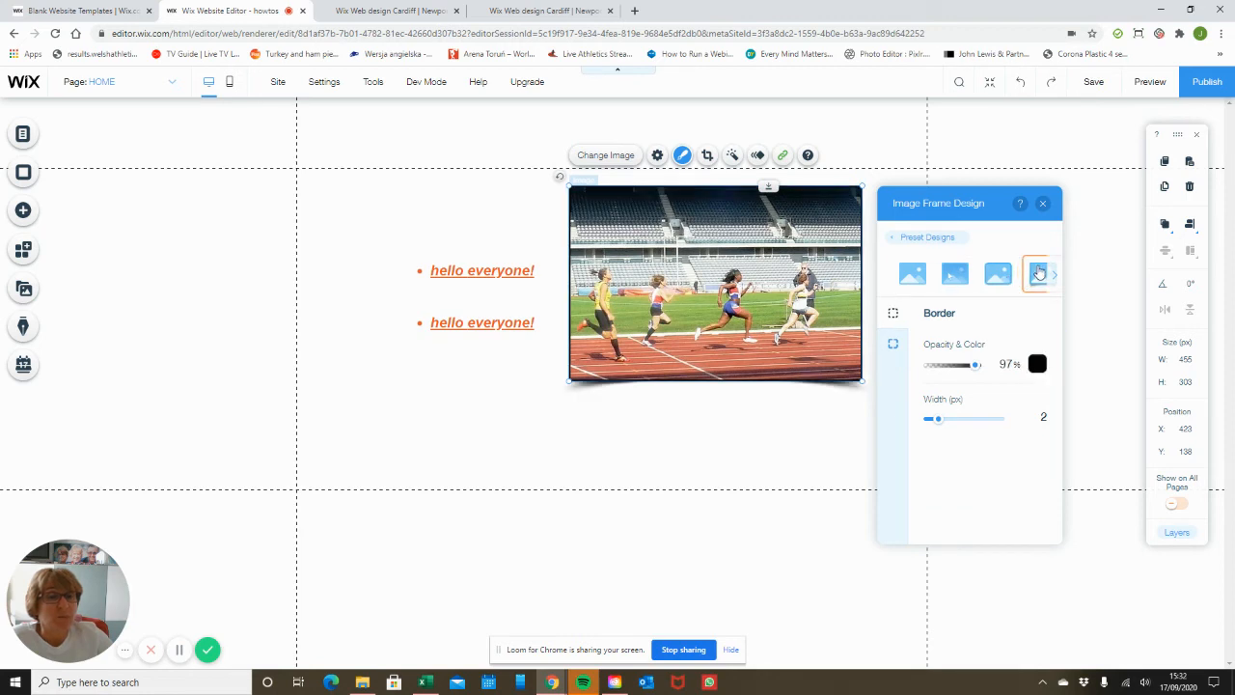
click(1044, 205)
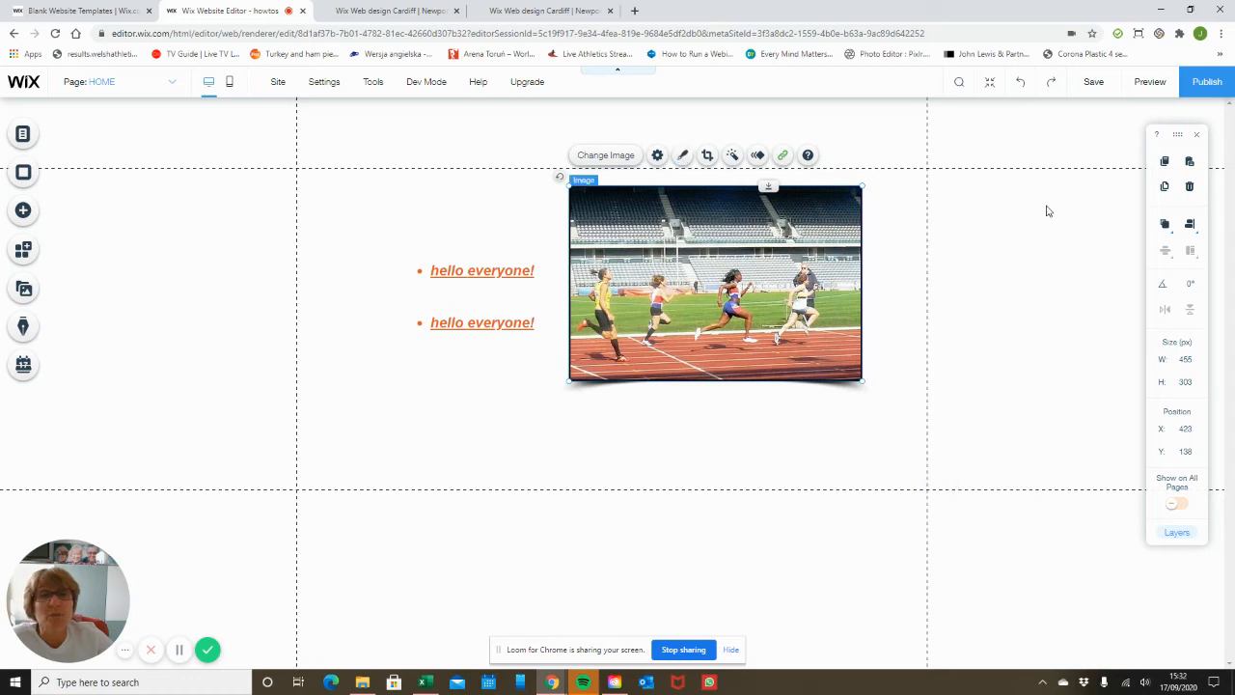
Step: Crop the image to the trapezoid shape, shift the photo left to frame the two leading runners, and apply the crop
click(707, 156)
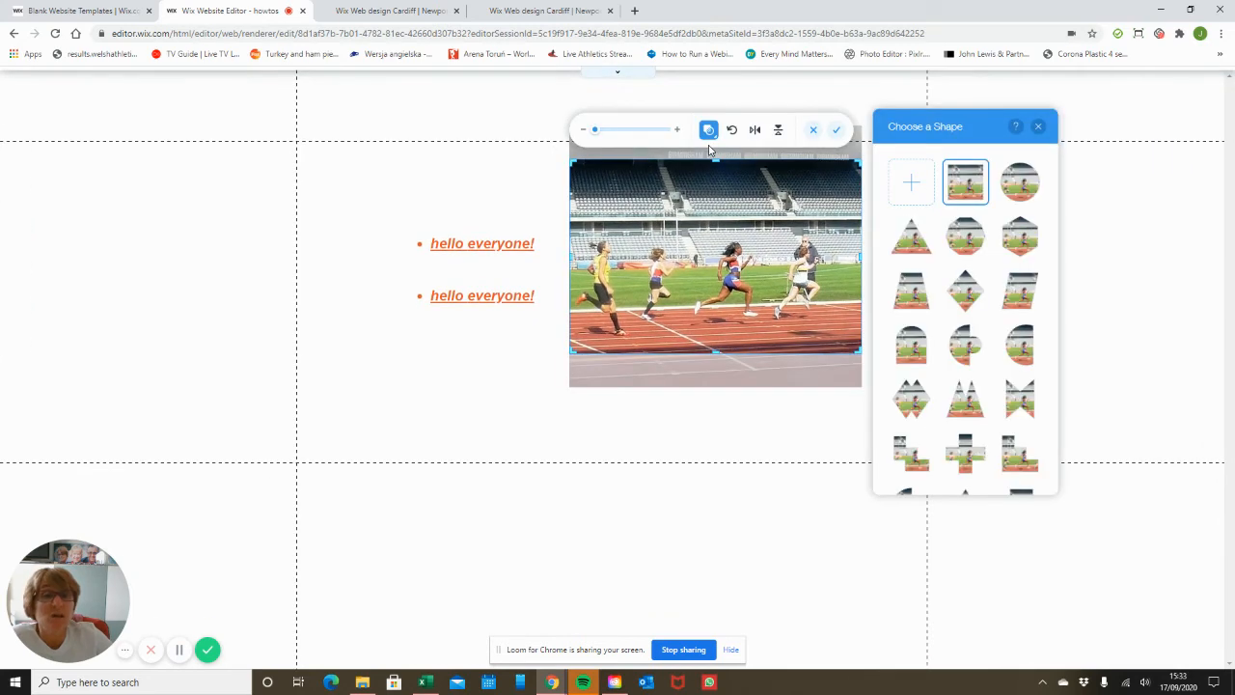
click(966, 236)
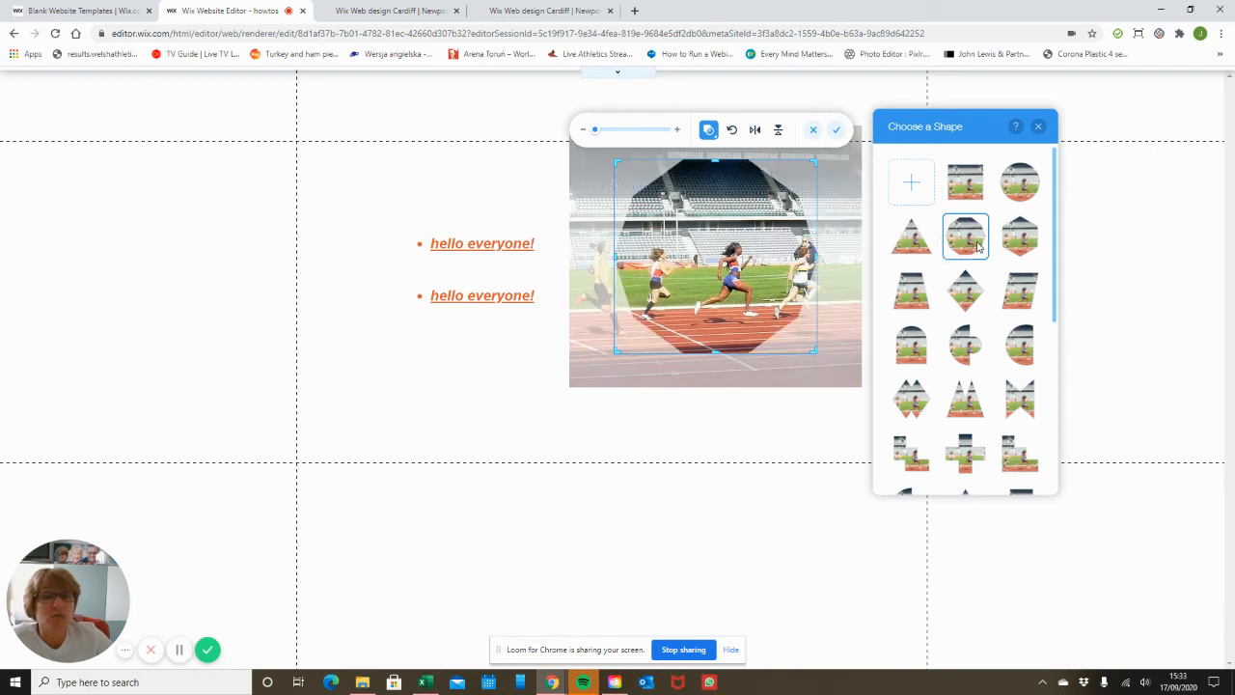
click(912, 300)
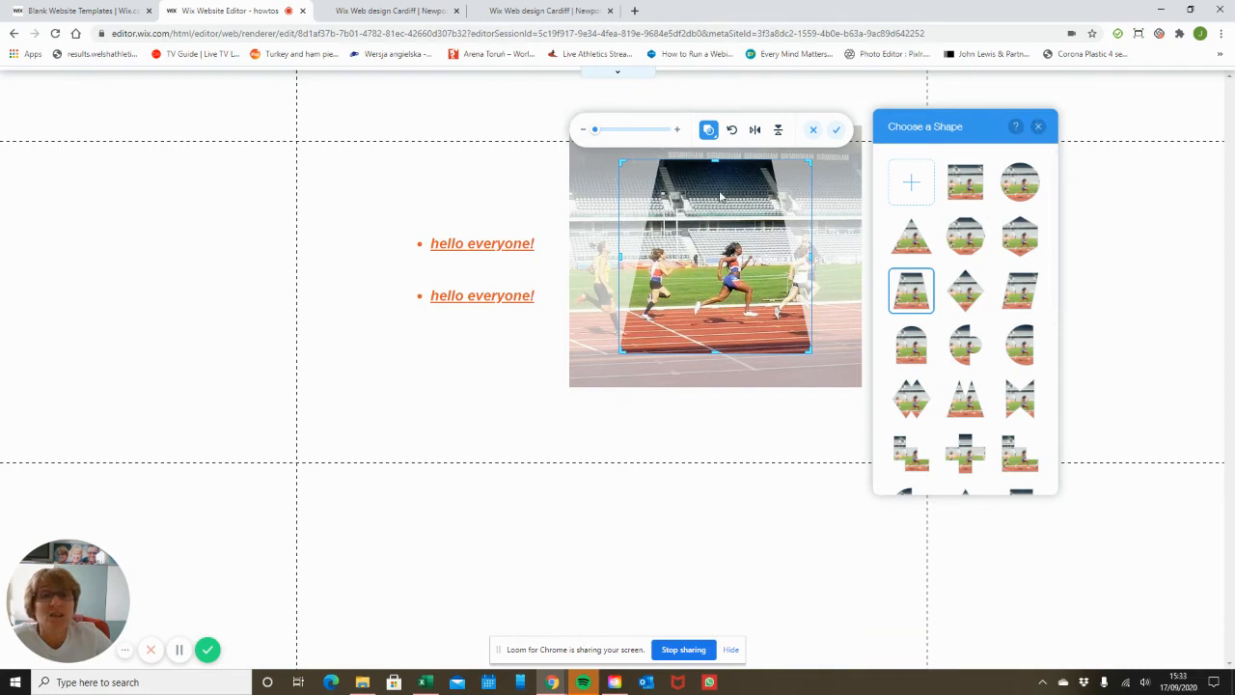
click(1041, 125)
drag(754, 228, 703, 231)
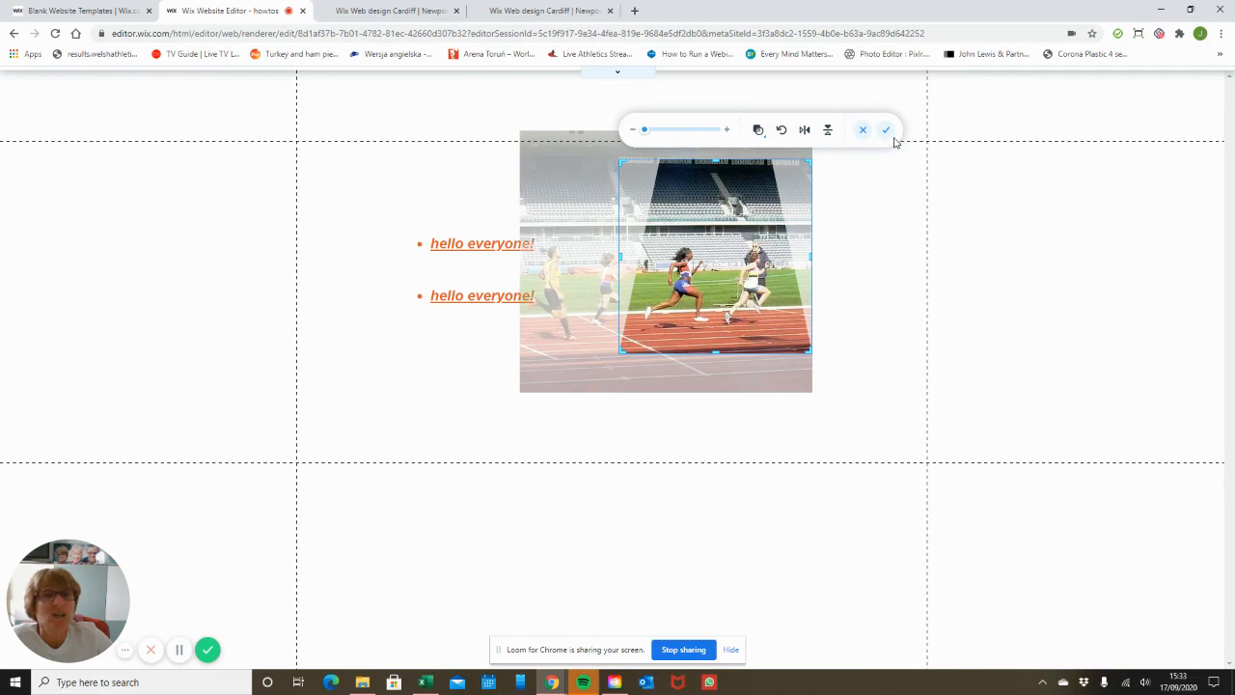
click(888, 132)
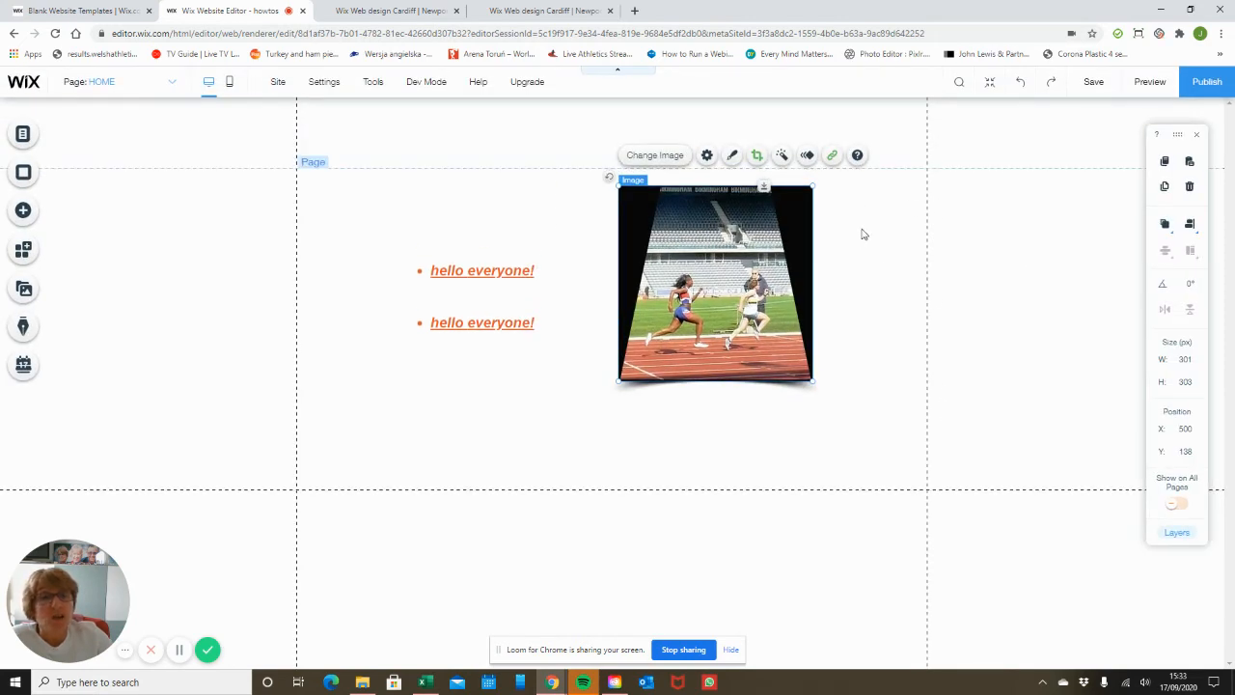
Step: Try the Nightrain, Orca, Lighten, Kennedy, Gumby and Organic filters on the image, and apply the red Elmo filter
click(781, 157)
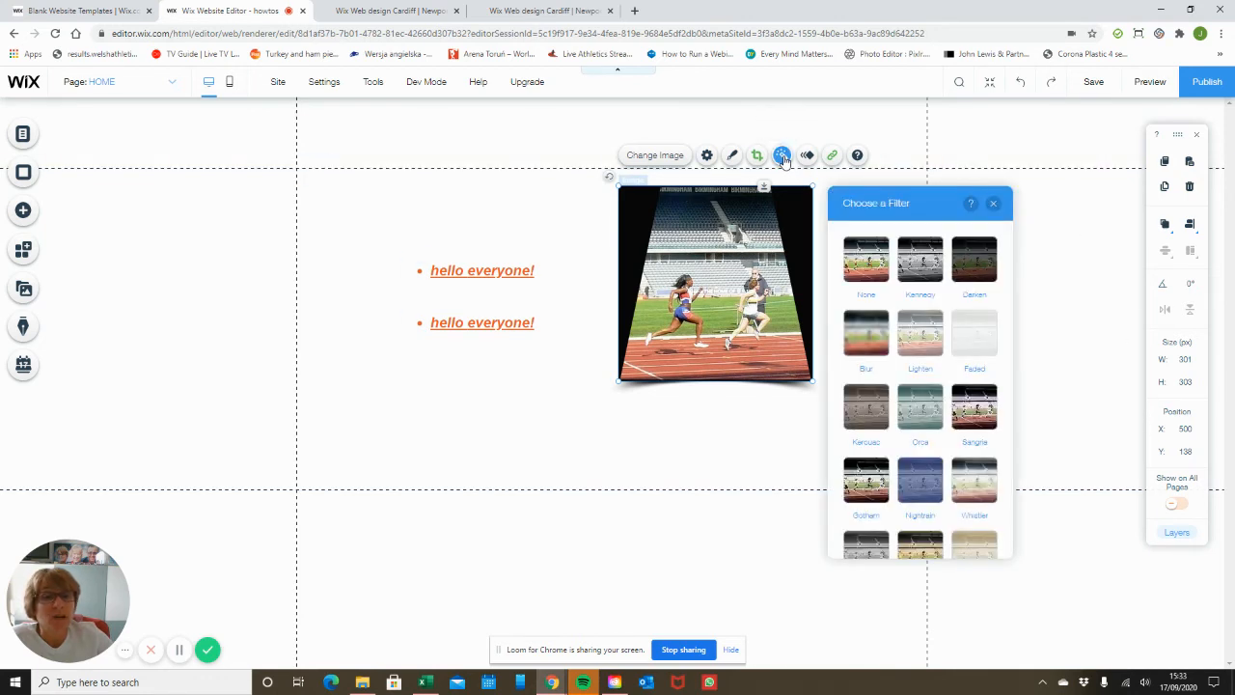
click(929, 487)
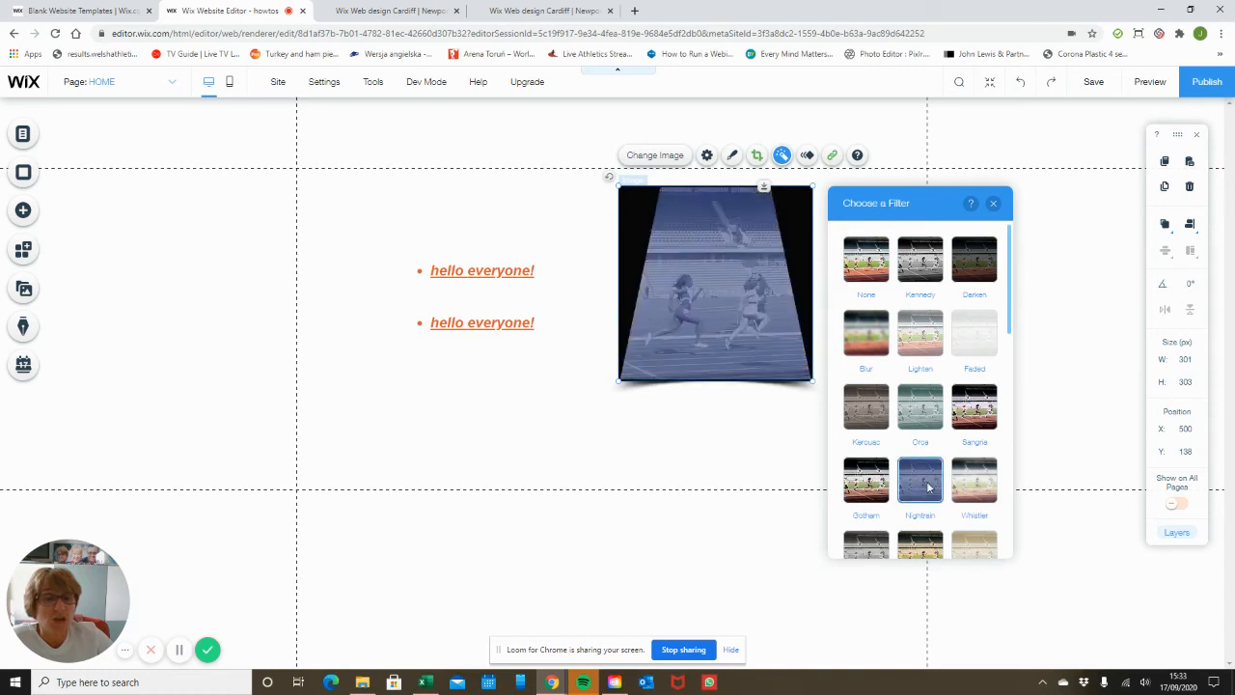
click(921, 410)
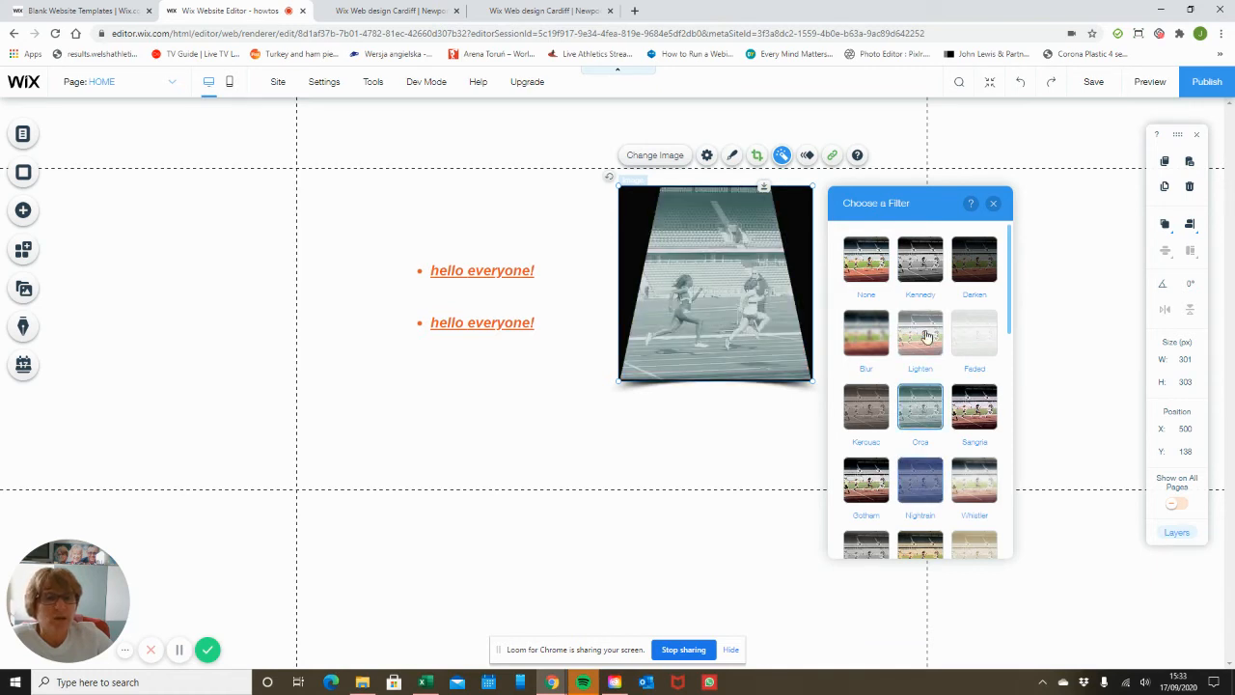
click(926, 334)
click(930, 266)
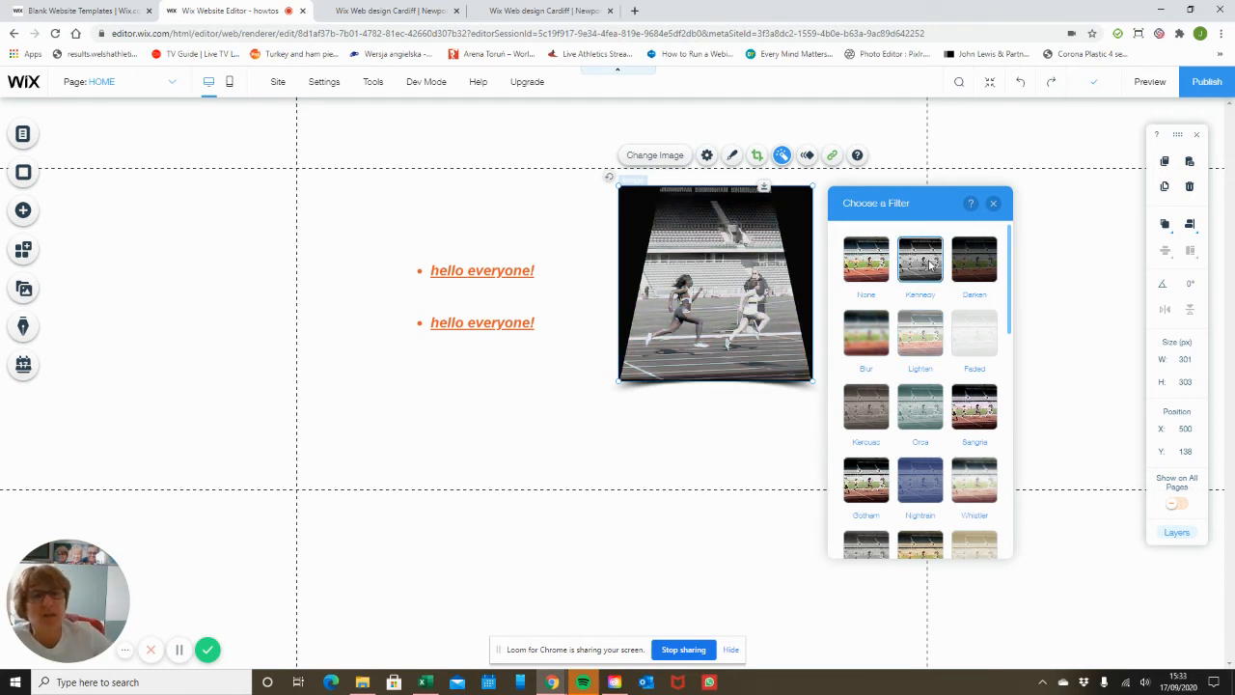
scroll(960, 357, down, 3)
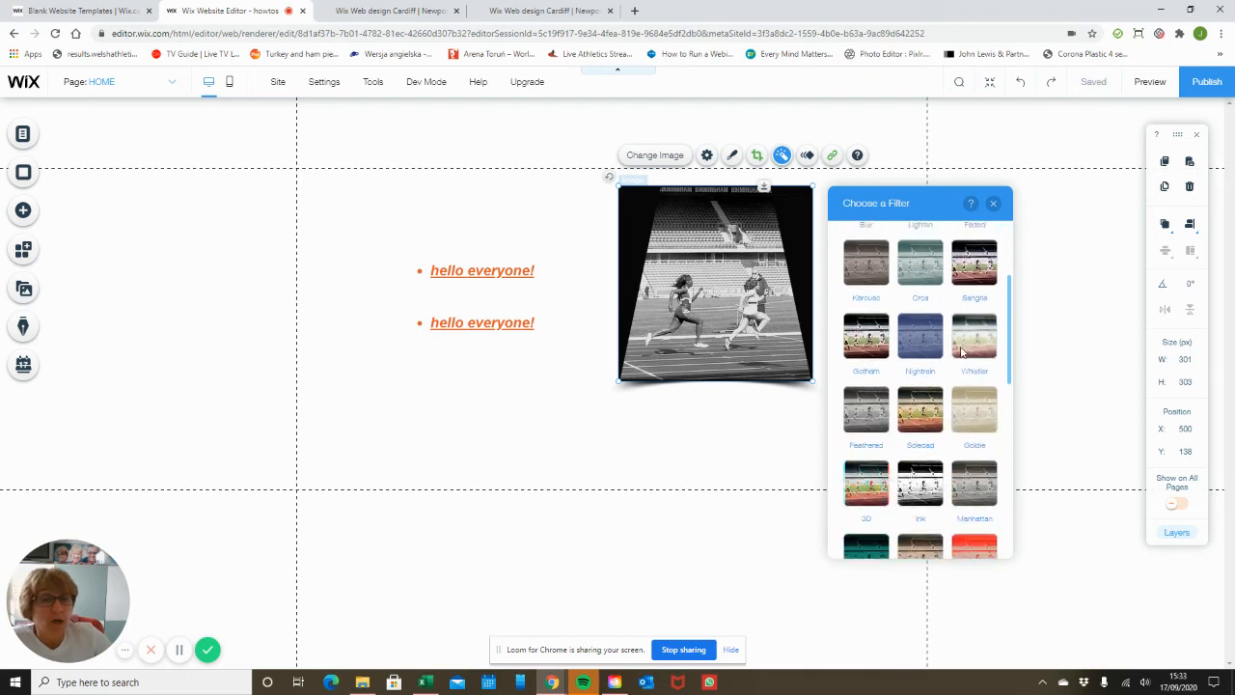
click(980, 513)
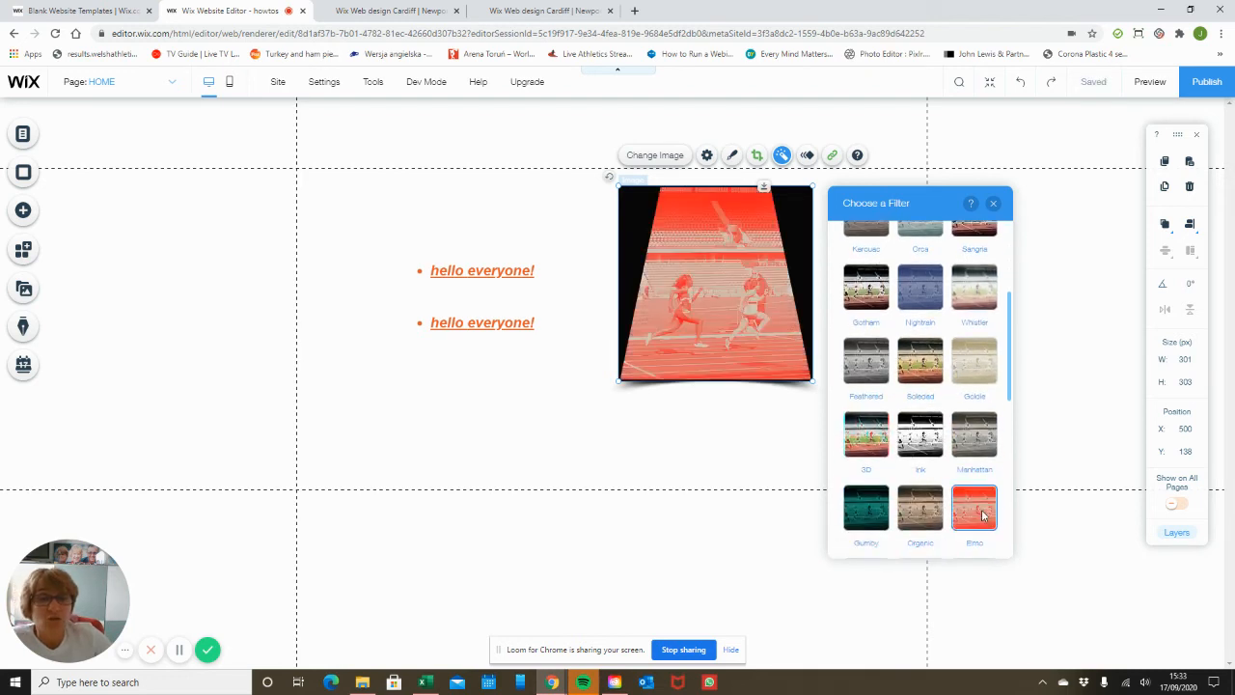
click(878, 523)
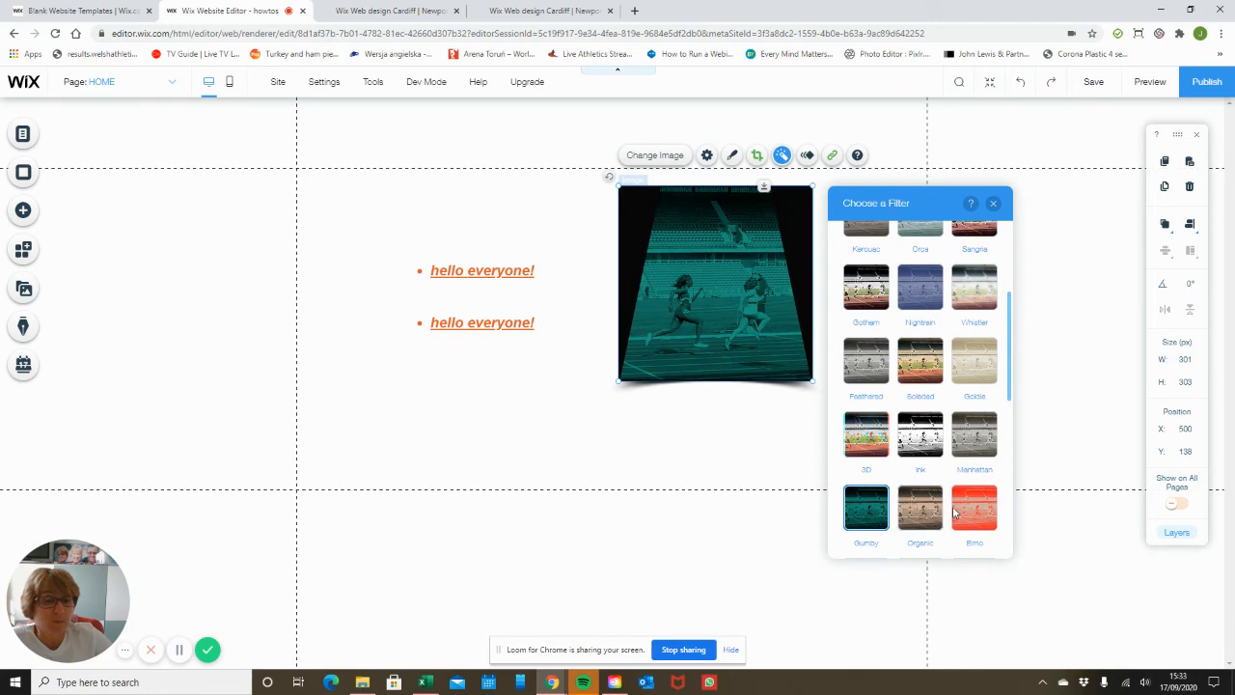
click(920, 509)
click(980, 510)
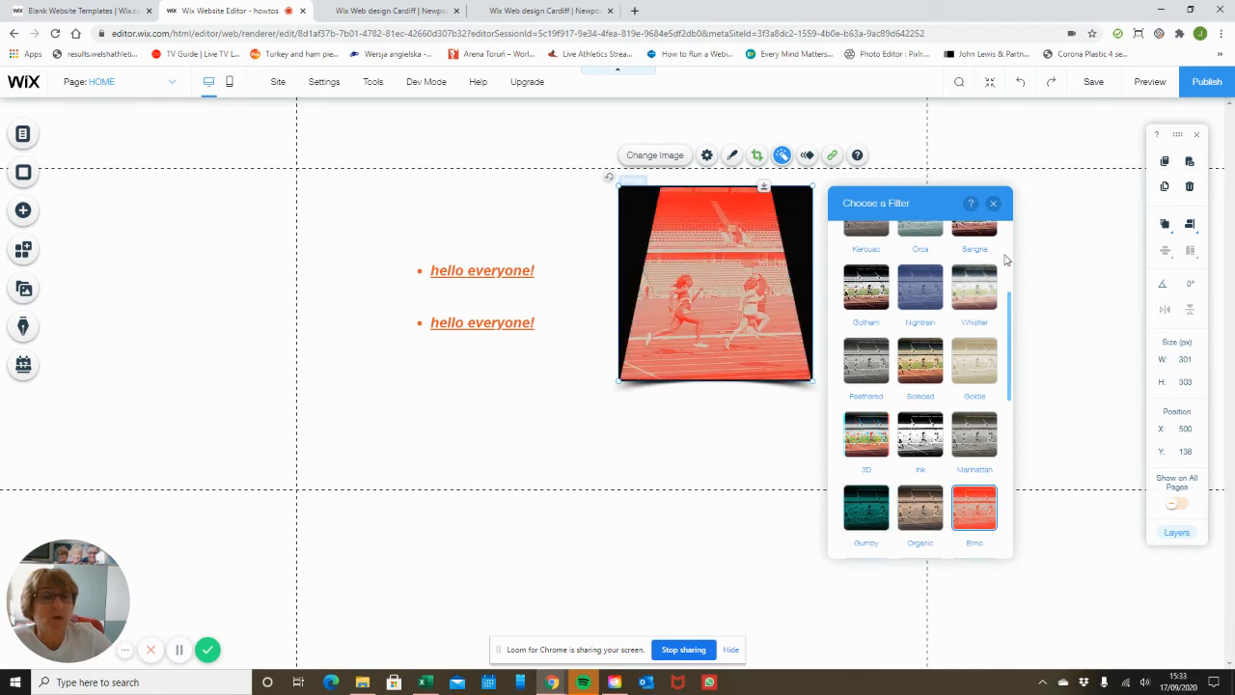
Step: Leave the filter choices and apply the Fade-In animation to the image
scroll(1005, 327, up, 3)
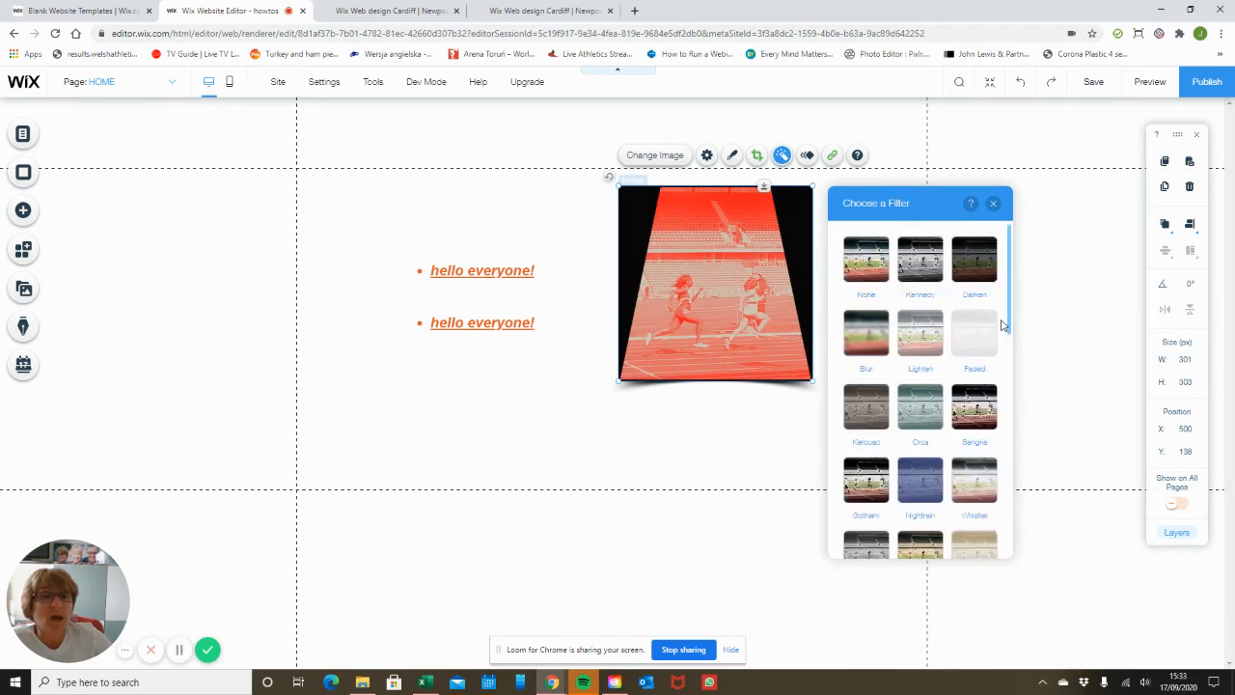
click(994, 206)
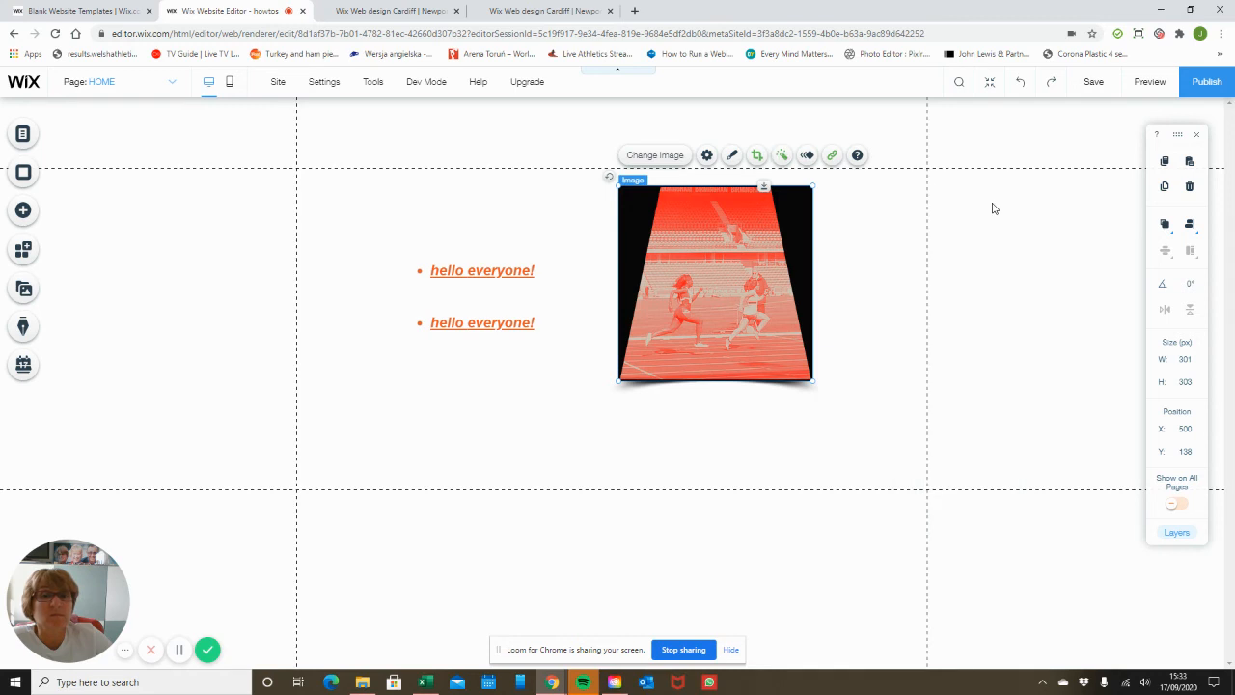
click(808, 156)
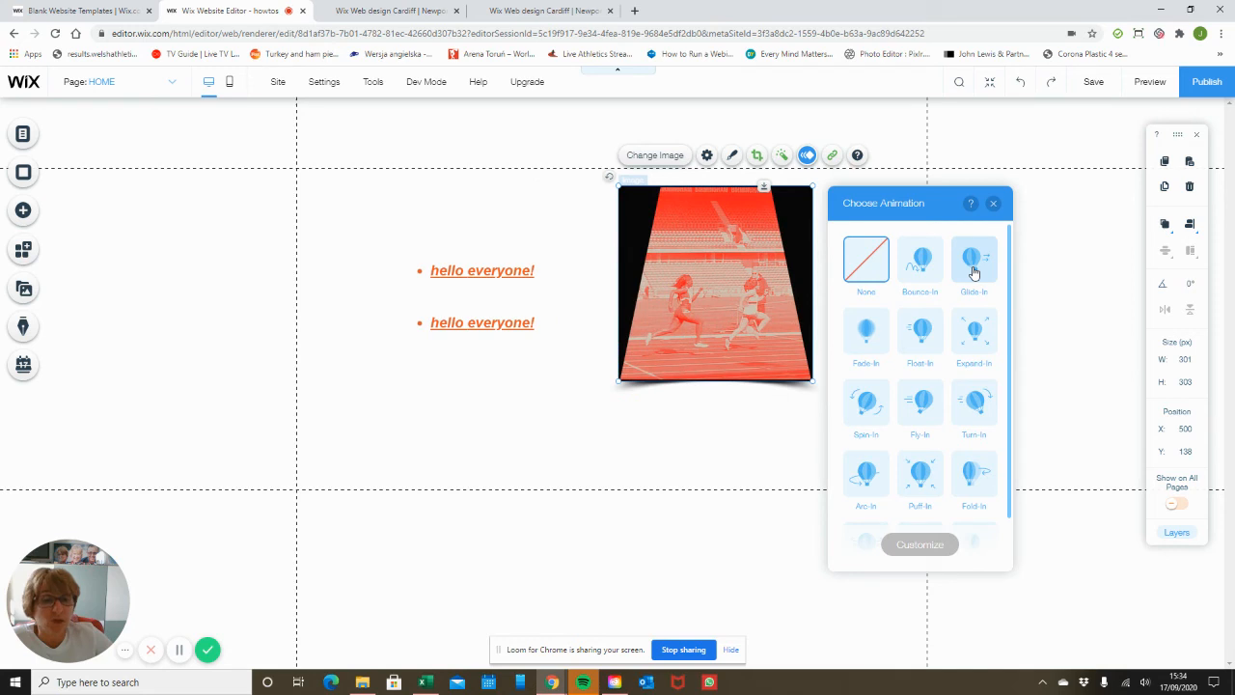
click(864, 336)
Step: Customize the Fade-In duration, first to 1.8 seconds and finally to 2.4 seconds, previewing the animation after each change
click(920, 544)
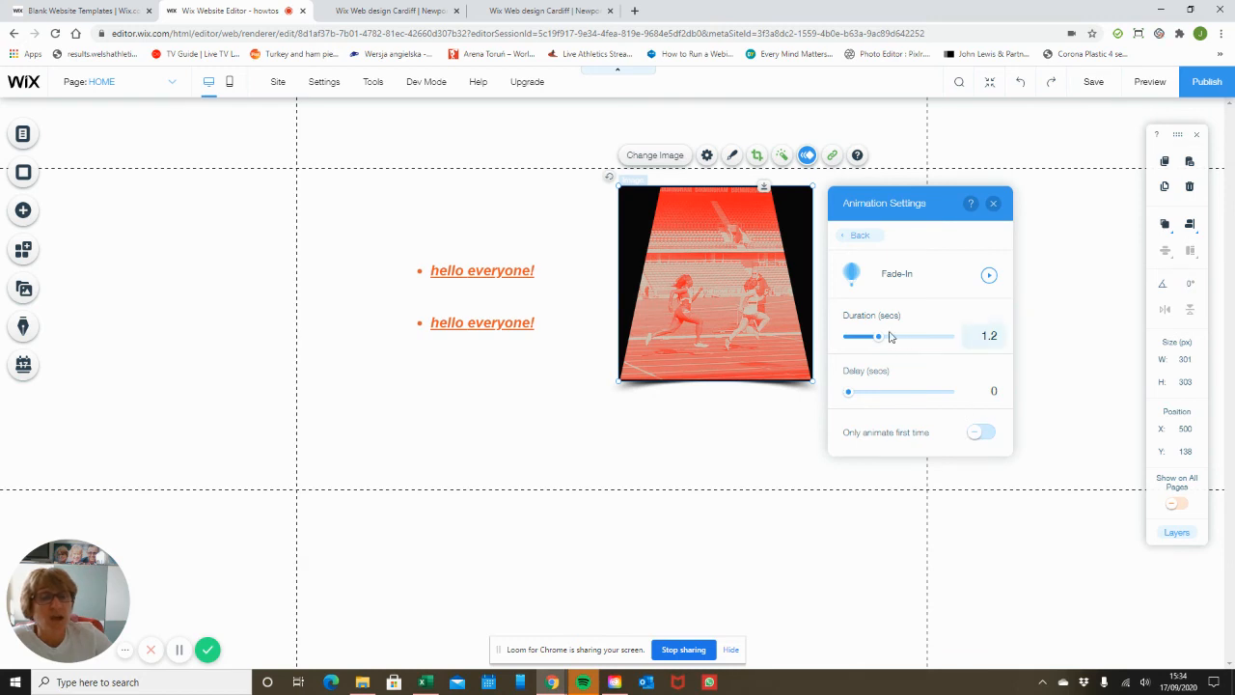
drag(877, 339, 896, 340)
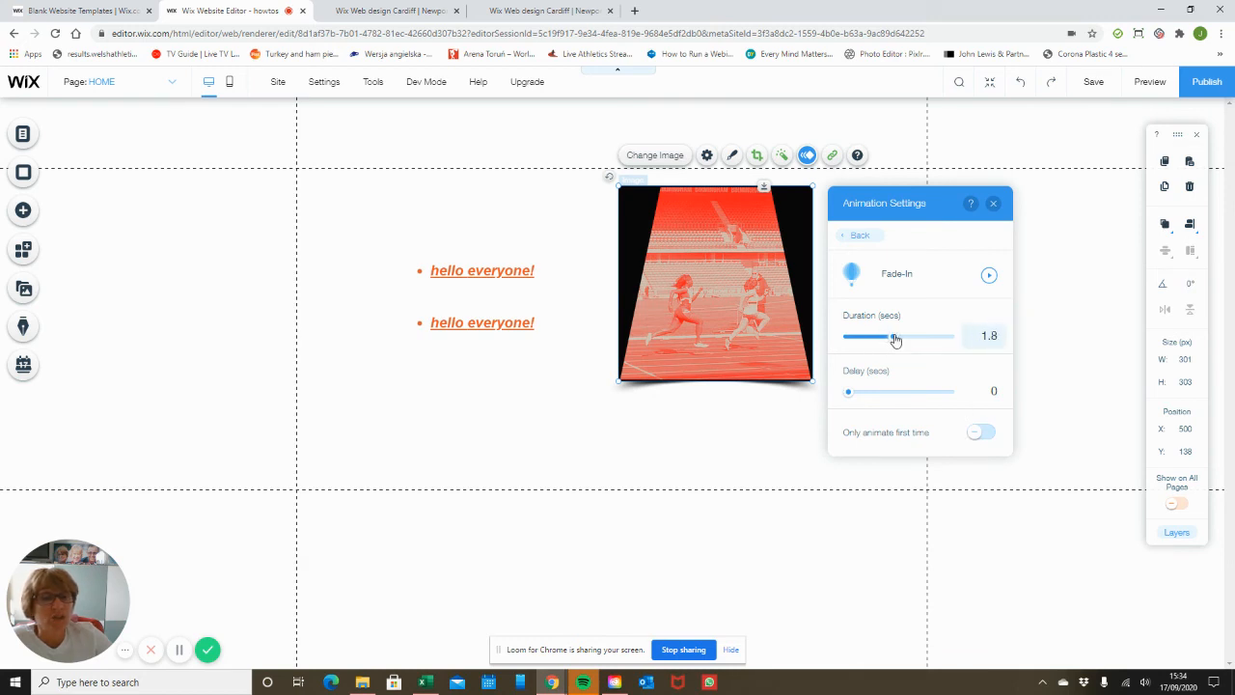
click(989, 276)
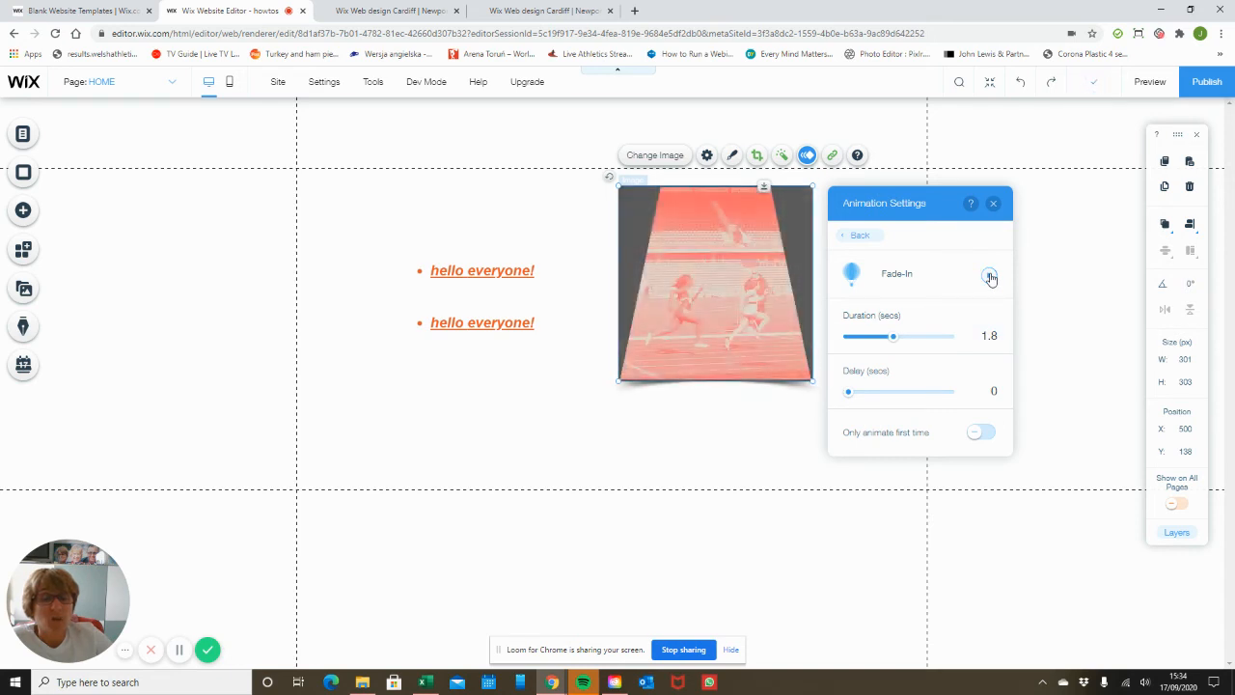
drag(891, 338, 908, 338)
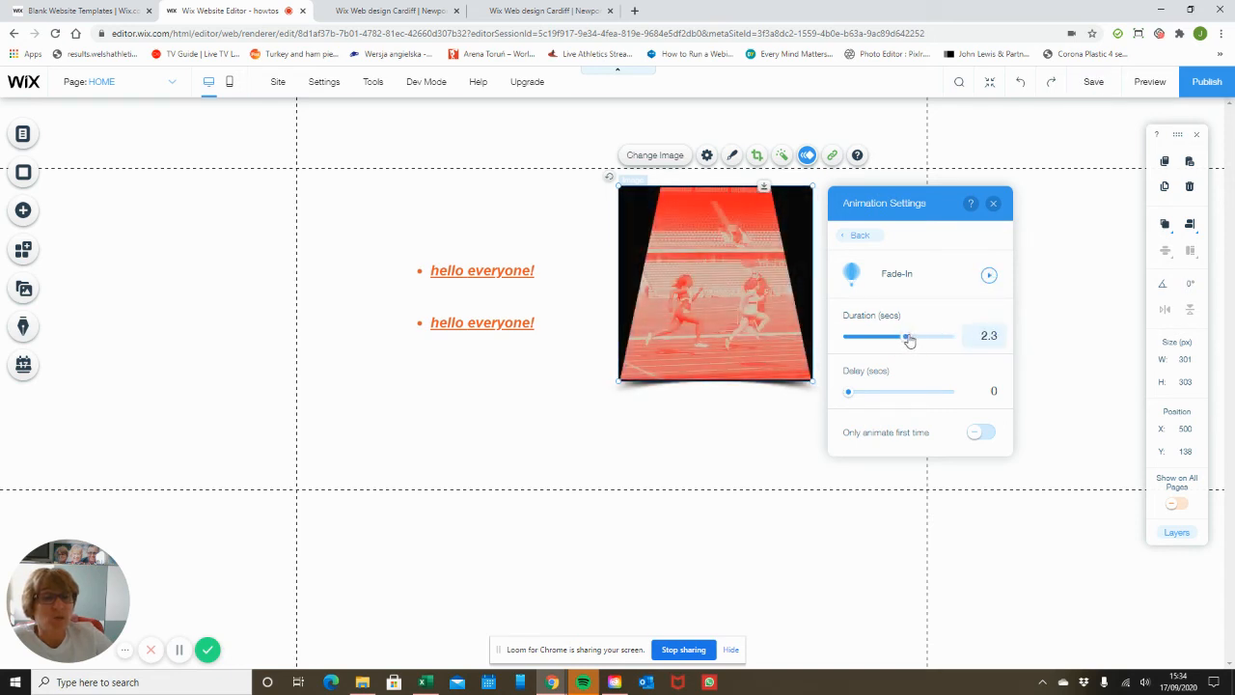
click(988, 278)
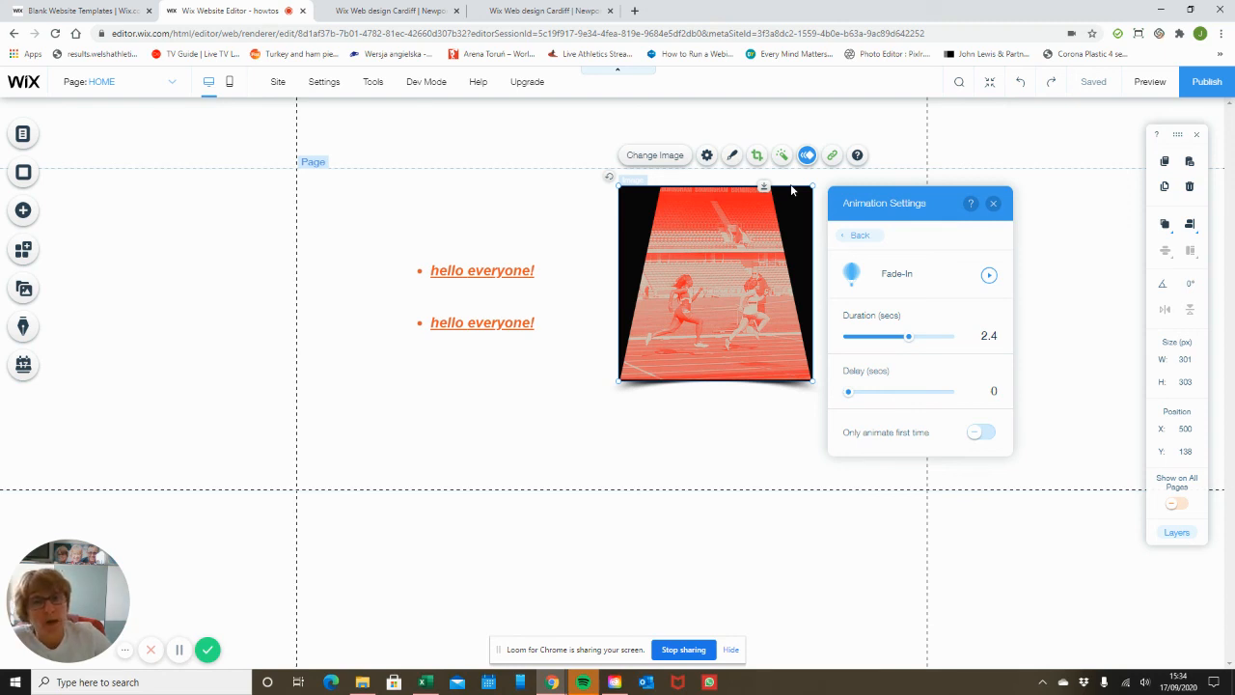
Step: Close the animation settings and move the image slightly down and left, to about X 491, Y 181
click(995, 205)
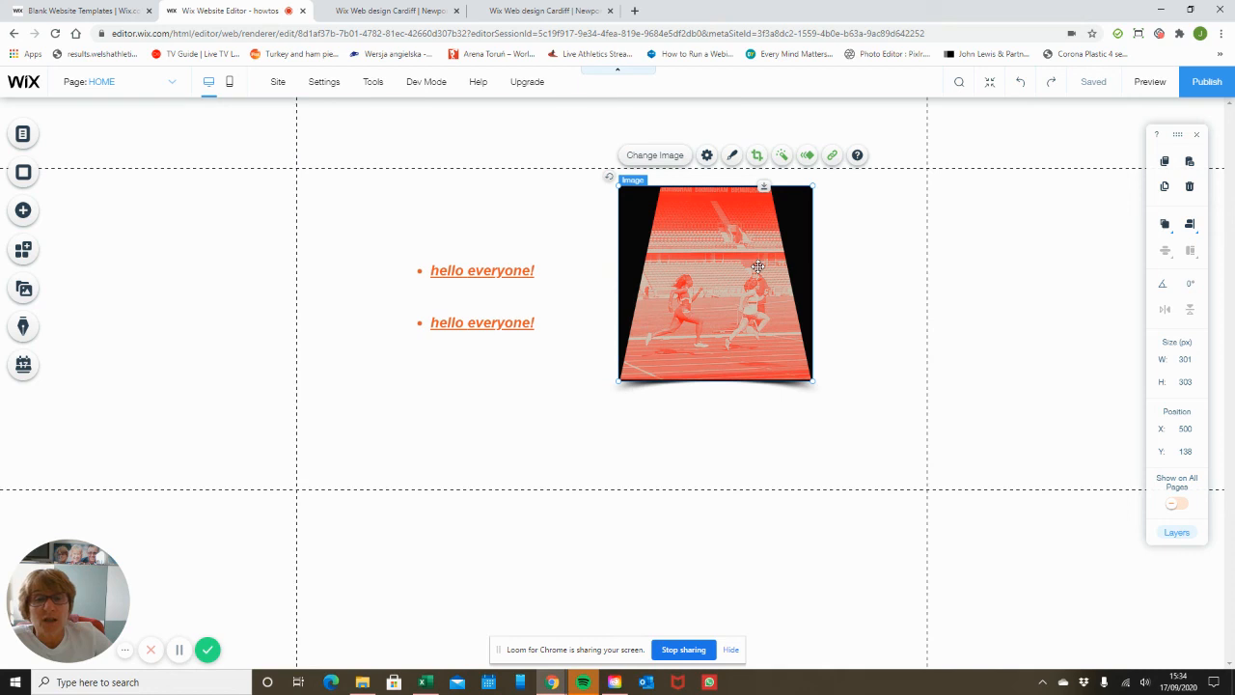
drag(758, 266, 751, 292)
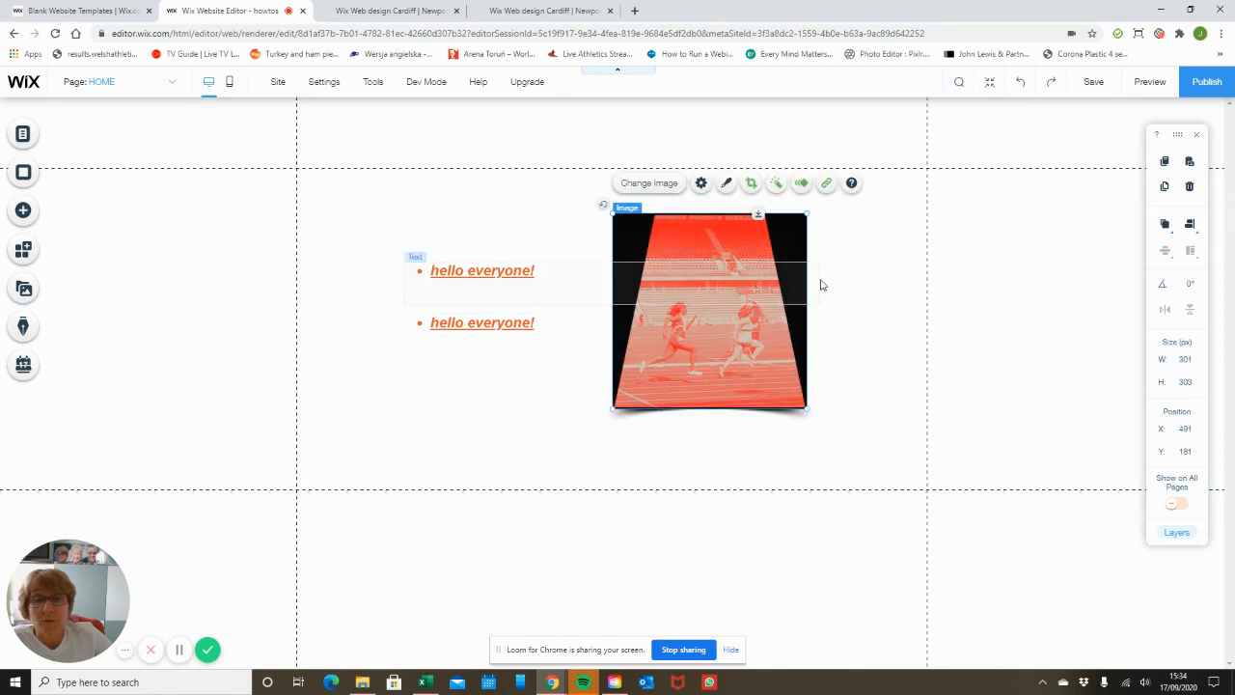